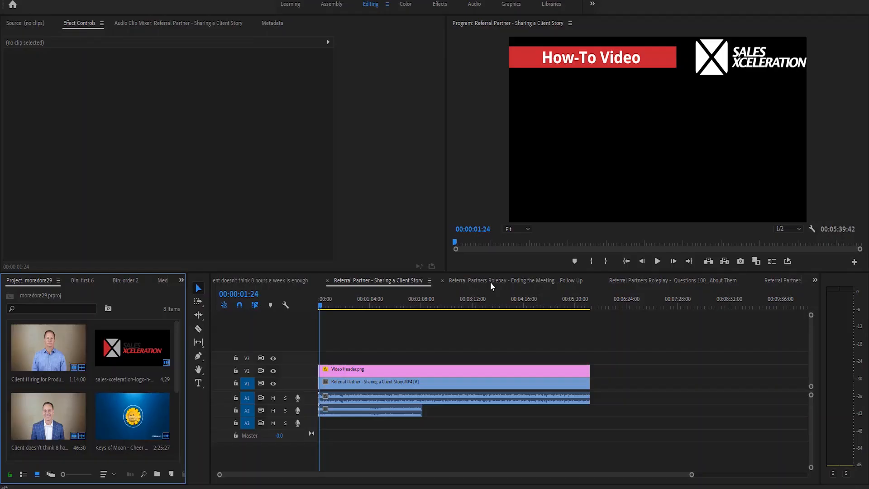
Review the interview clip and the background music clip in the sequence, and park the playhead at 00:01:24:38.
{"action": "left_click", "coordinate": [320, 308]}
{"action": "left_click_drag", "start_coordinate": [317, 307], "coordinate": [340, 322]}
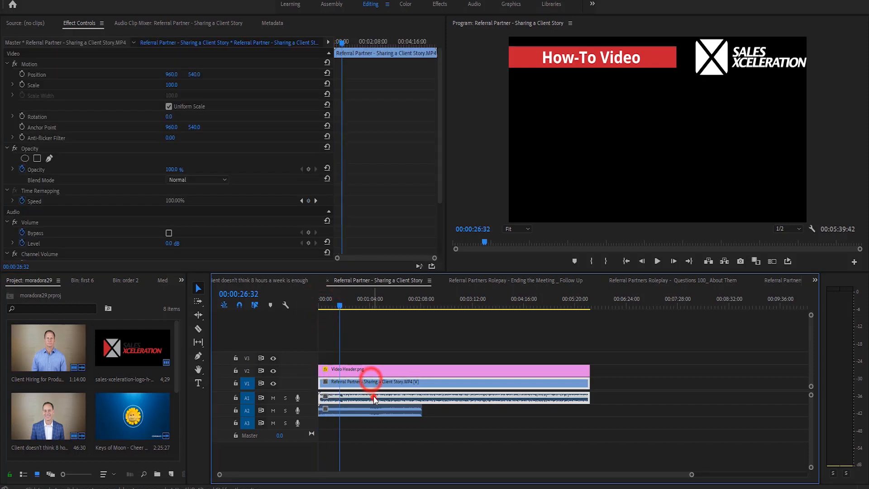
{"action": "left_click", "coordinate": [381, 414]}
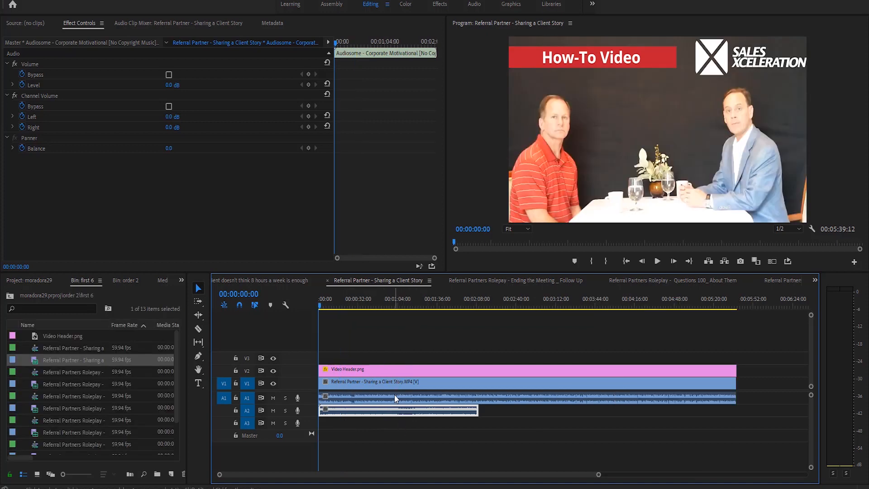
{"action": "left_click", "coordinate": [396, 386]}
{"action": "left_click", "coordinate": [422, 308]}
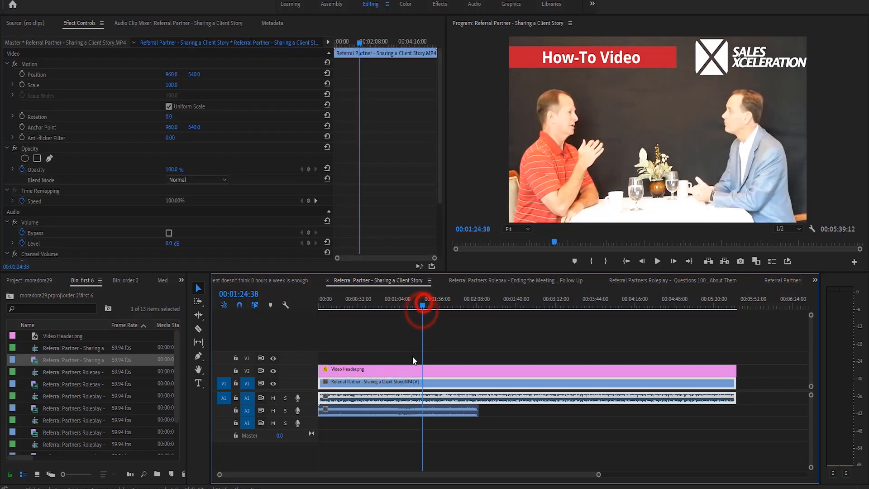
{"action": "left_click", "coordinate": [394, 378]}
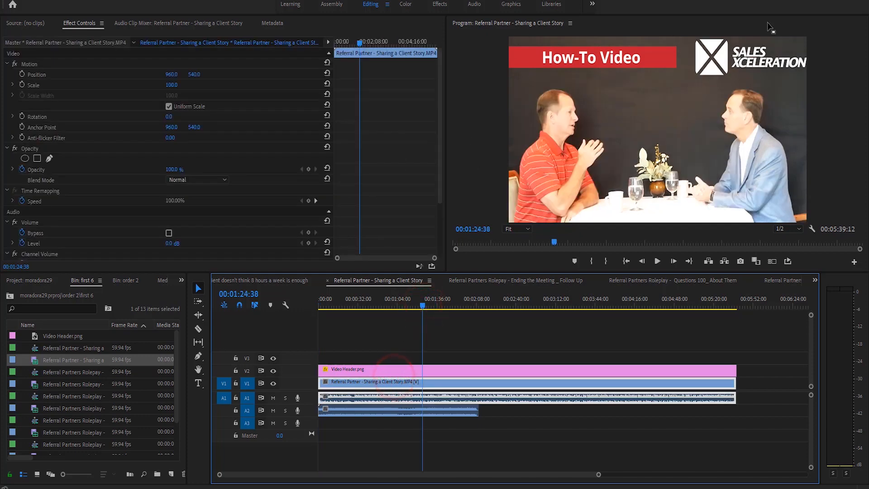
Turn the output of video tracks V2 and V1 off and on in turn to check what each contributes.
{"action": "left_click", "coordinate": [273, 371]}
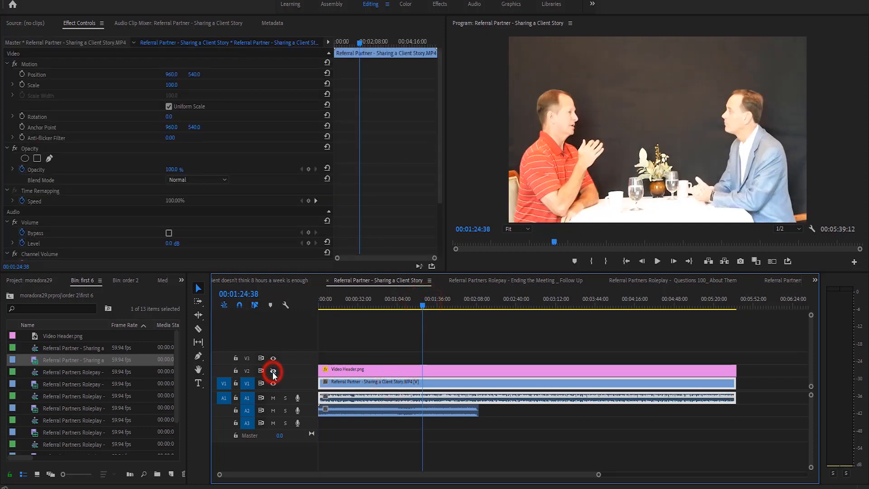
{"action": "left_click", "coordinate": [273, 371]}
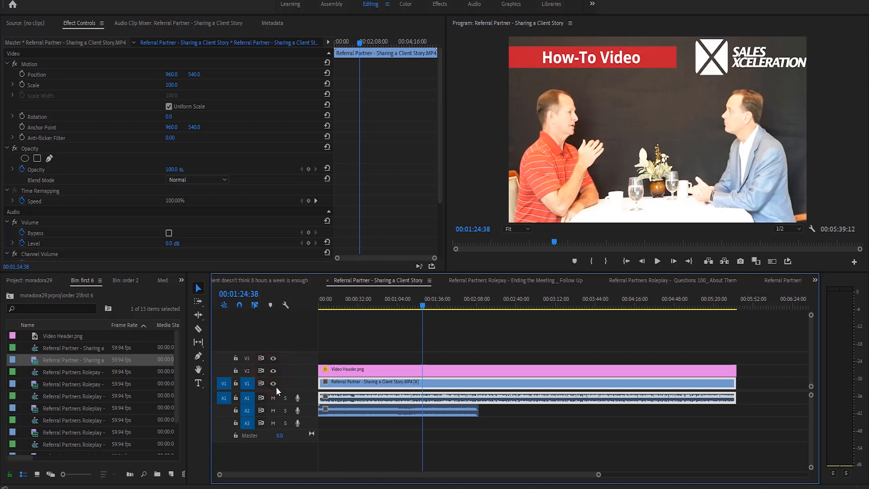
{"action": "left_click", "coordinate": [276, 386]}
{"action": "left_click", "coordinate": [276, 385]}
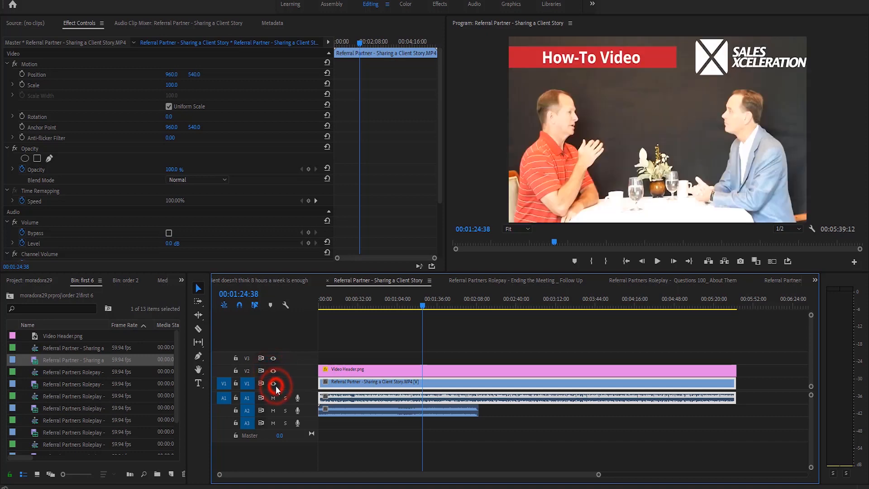
Mute audio track A2 and play the sequence briefly to hear only the interview's dialogue.
{"action": "left_click", "coordinate": [366, 400]}
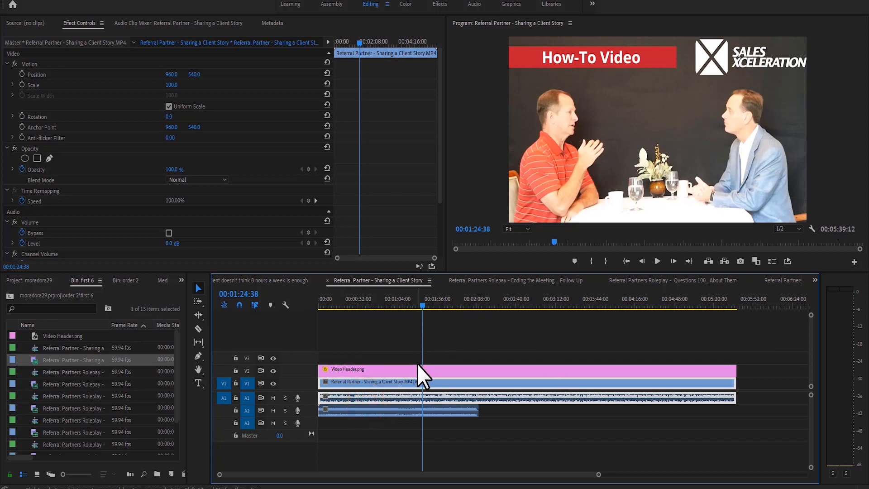
{"action": "key", "text": "space"}
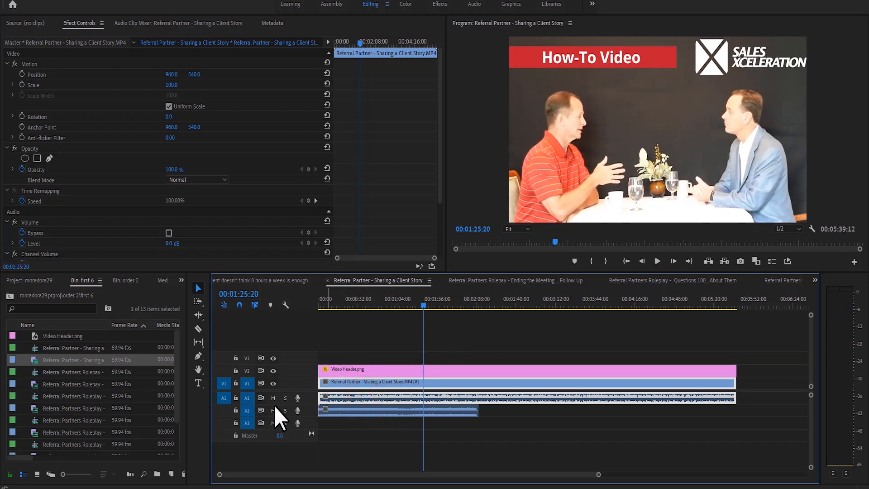
{"action": "left_click", "coordinate": [272, 410]}
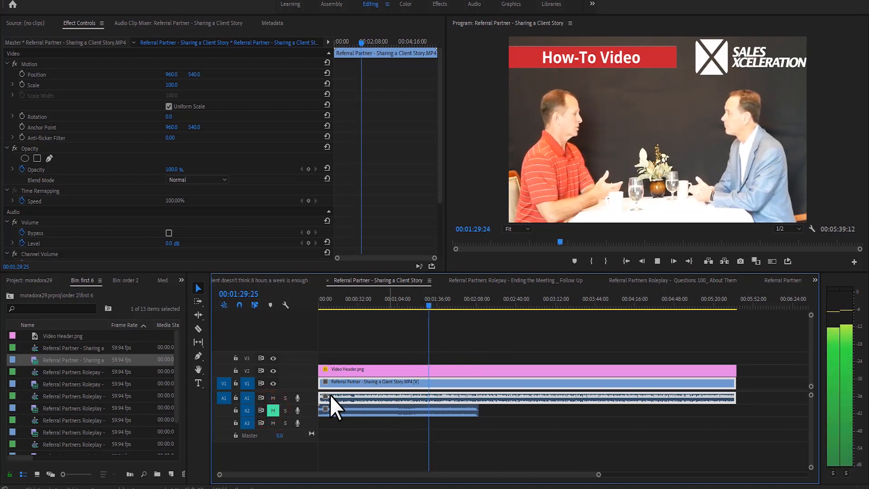
{"action": "key", "text": "space"}
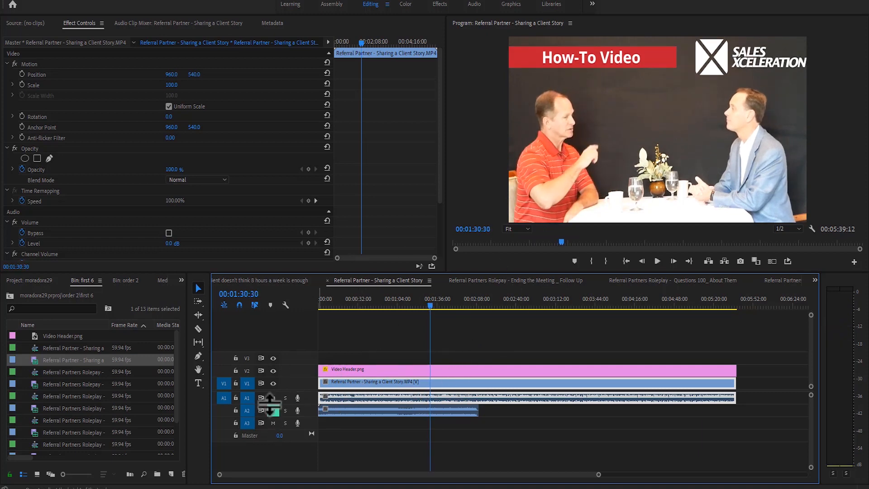
Mute A1 instead of A2 and play the background music alone, continuing from about 26 seconds.
{"action": "left_click", "coordinate": [273, 410]}
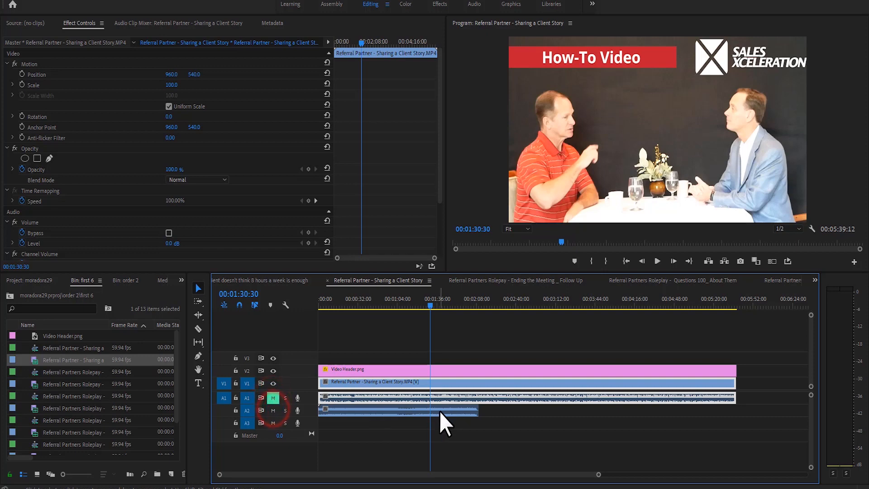
{"action": "key", "text": "space"}
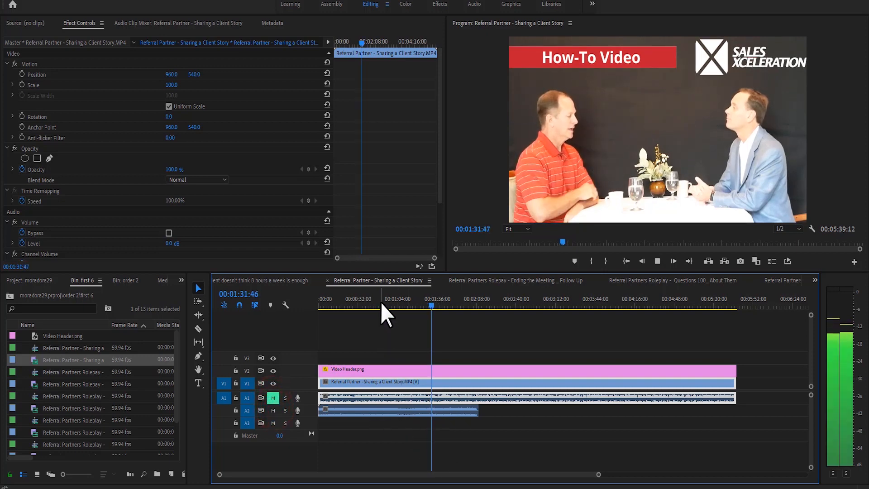
{"action": "left_click_drag", "start_coordinate": [380, 302], "coordinate": [352, 312]}
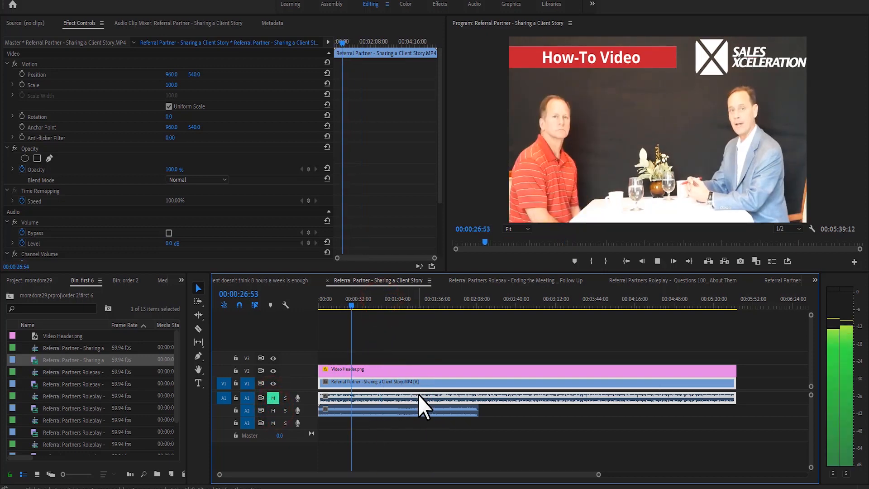
{"action": "key", "text": "space"}
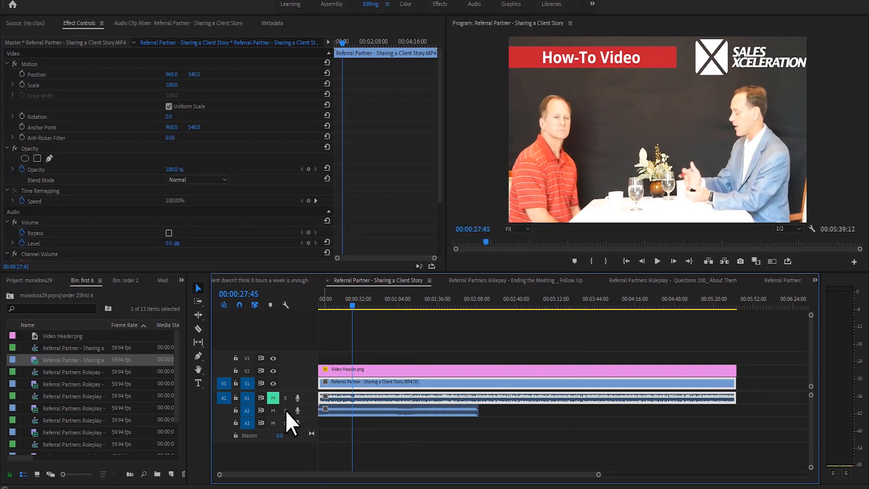
Unmute A1, mute A2, and listen to the dialogue alone until 00:00:32:52.
{"action": "left_click", "coordinate": [273, 410]}
{"action": "left_click", "coordinate": [272, 398]}
{"action": "key", "text": "space"}
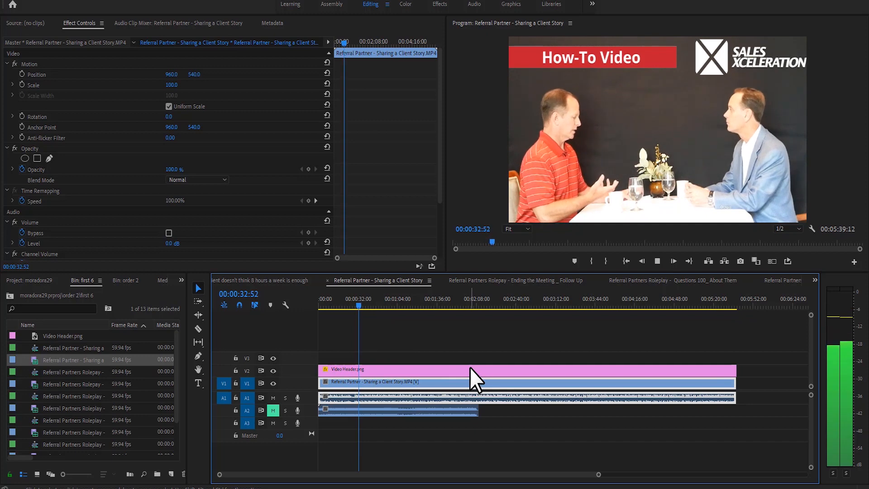
{"action": "key", "text": "space"}
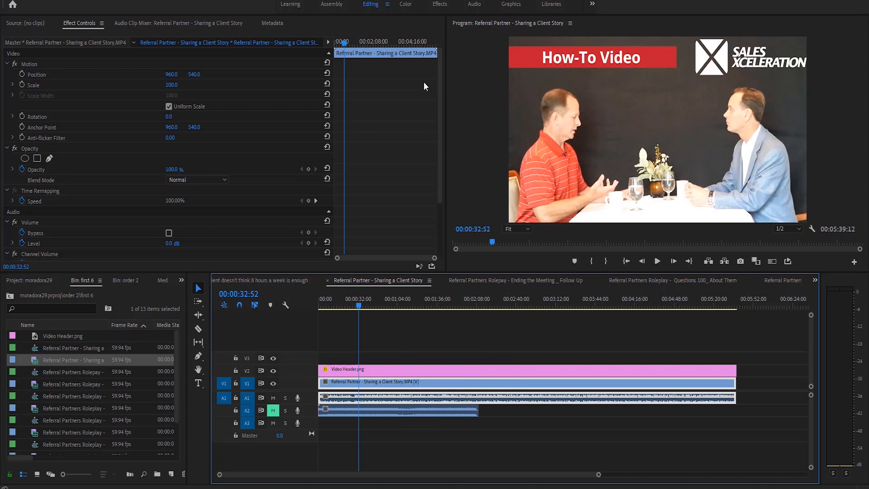
Bring up the effects library in place of the project bin.
{"action": "key", "text": "shift+7"}
{"action": "left_click", "coordinate": [103, 406]}
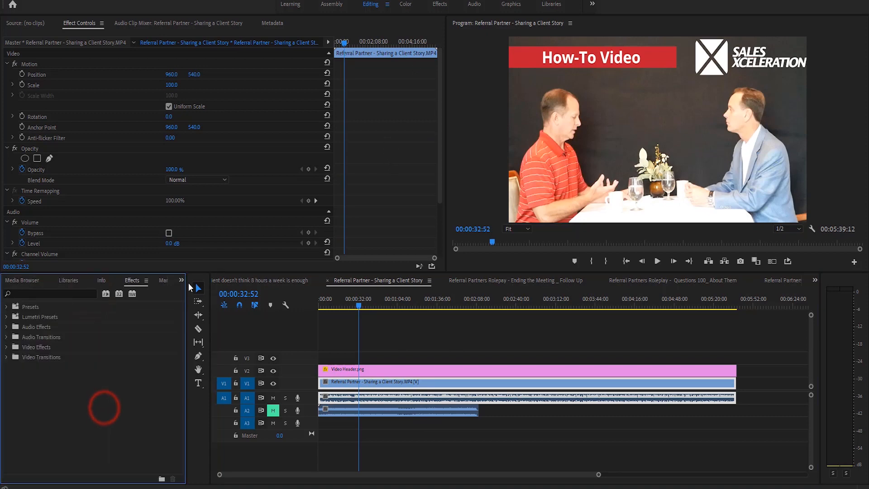
{"action": "left_click", "coordinate": [181, 280]}
{"action": "left_click", "coordinate": [210, 293]}
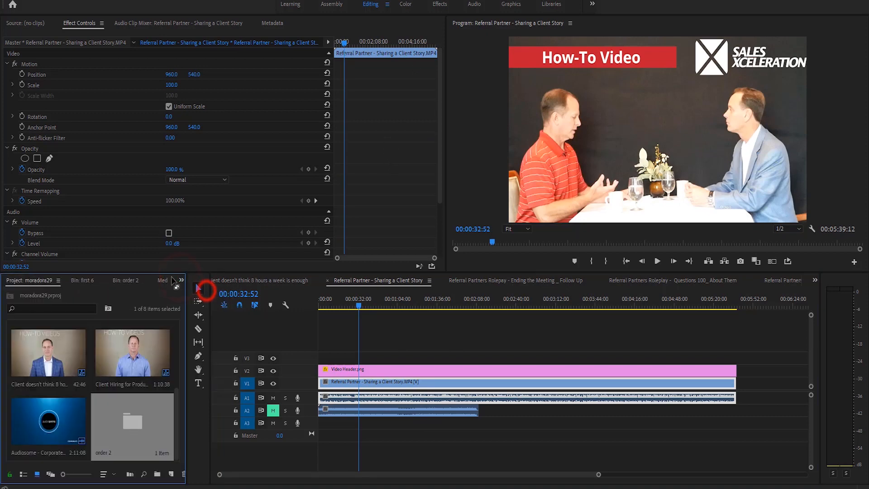
{"action": "left_click", "coordinate": [181, 280]}
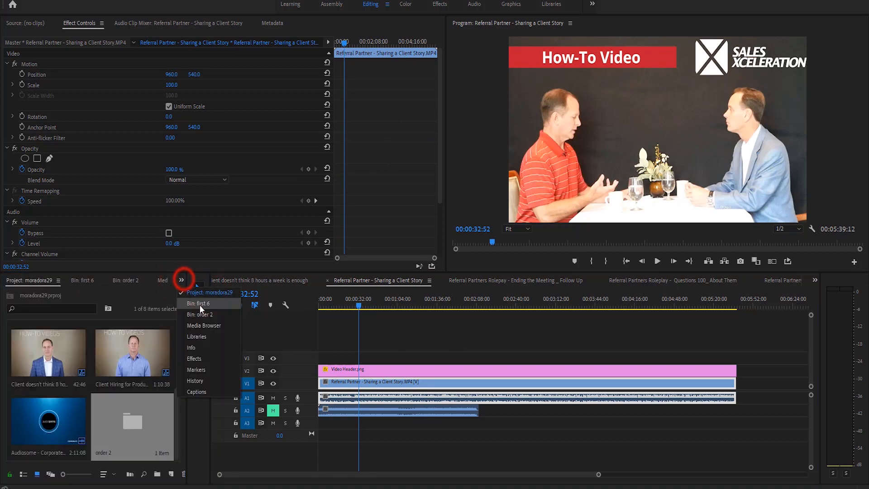
{"action": "left_click", "coordinate": [208, 359]}
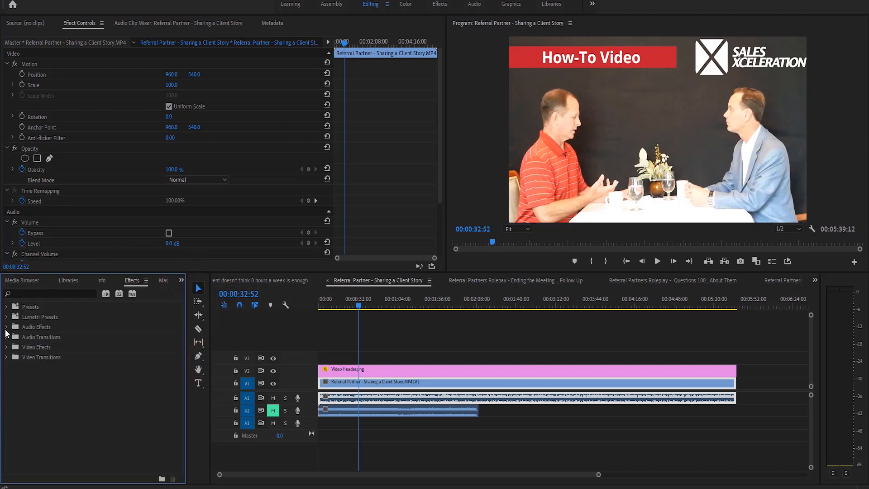
Browse the whole list of Audio Effects, then collapse that folder again.
{"action": "left_click", "coordinate": [7, 327]}
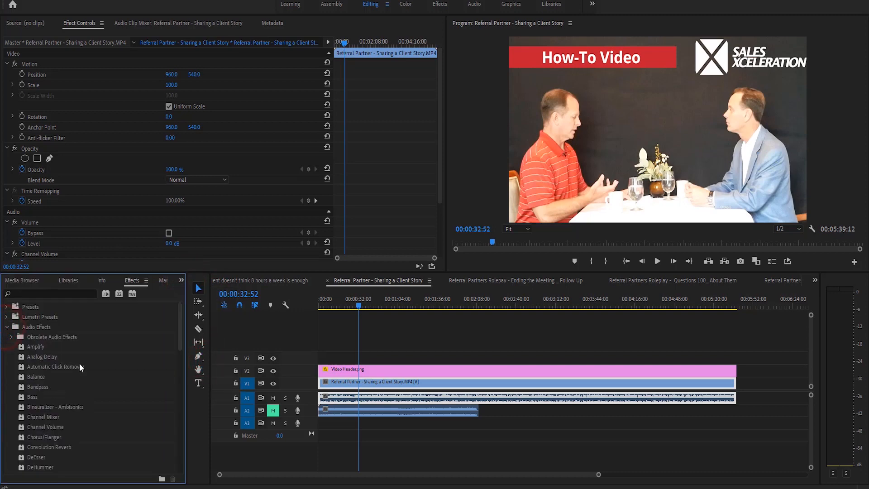
{"action": "scroll", "coordinate": [80, 362], "scroll_direction": "down", "scroll_amount": 5}
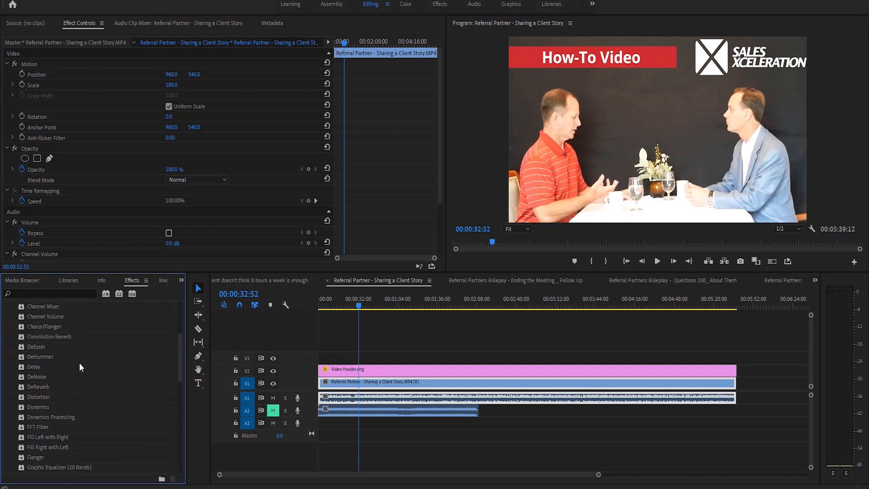
{"action": "scroll", "coordinate": [79, 362], "scroll_direction": "down", "scroll_amount": 7}
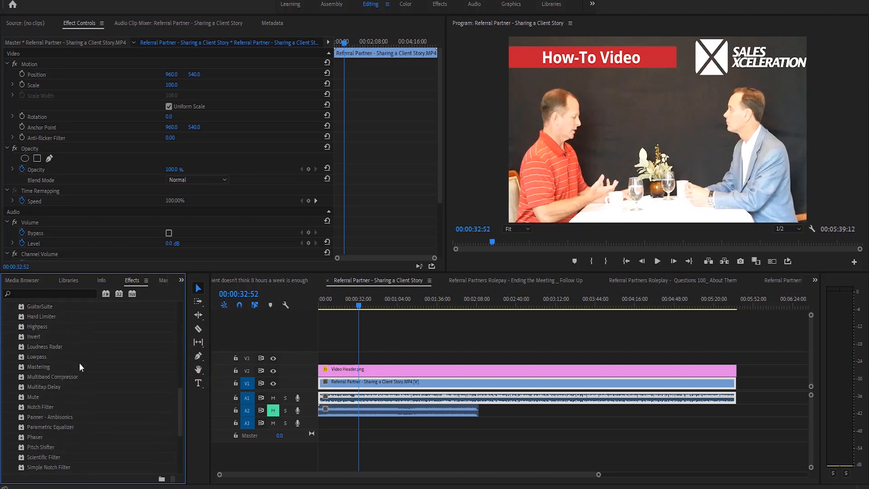
{"action": "scroll", "coordinate": [79, 362], "scroll_direction": "down", "scroll_amount": 3}
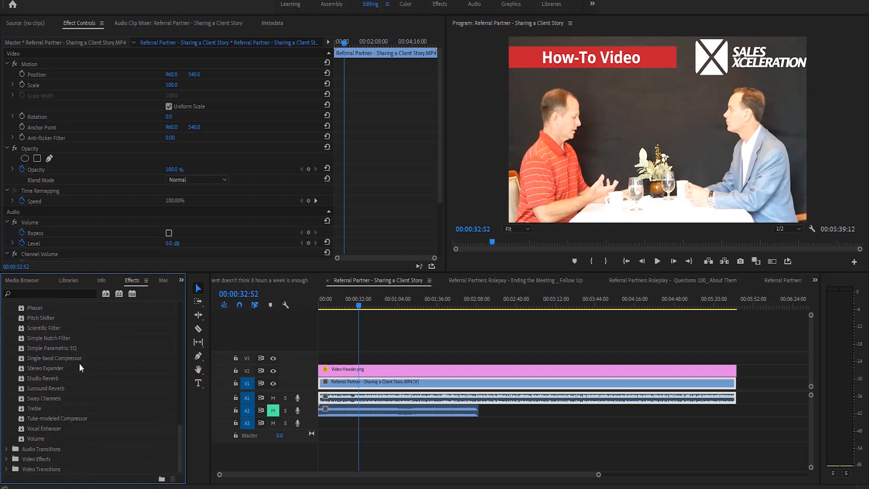
{"action": "scroll", "coordinate": [80, 363], "scroll_direction": "up", "scroll_amount": 7}
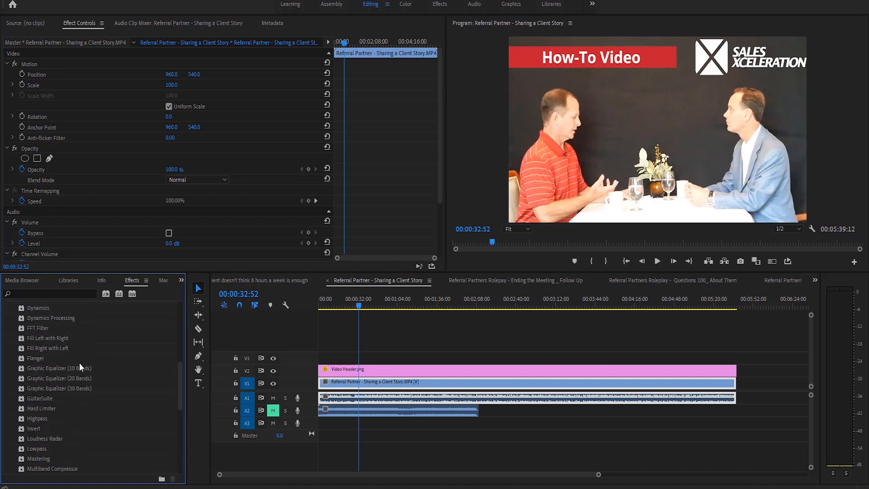
{"action": "scroll", "coordinate": [80, 362], "scroll_direction": "up", "scroll_amount": 8}
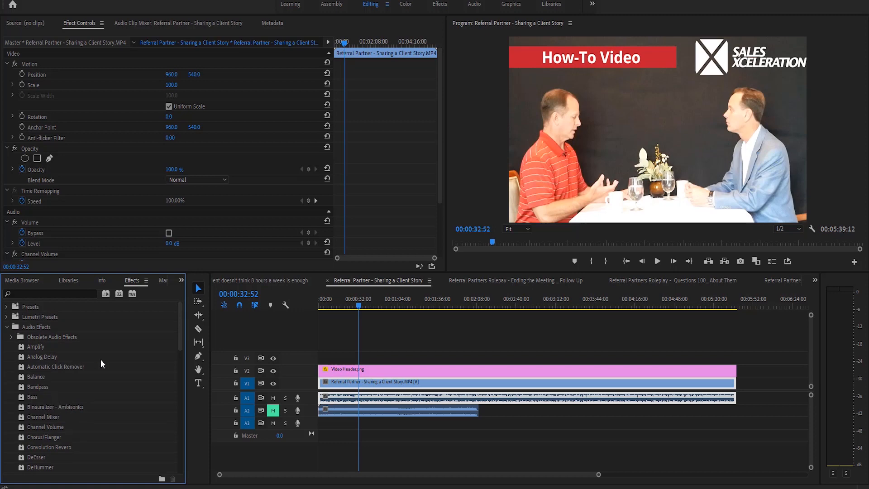
{"action": "scroll", "coordinate": [80, 376], "scroll_direction": "down", "scroll_amount": 2}
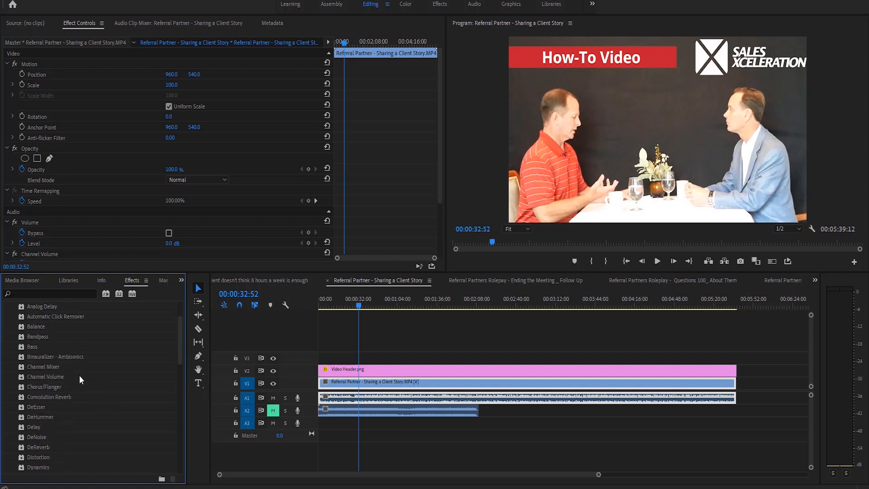
{"action": "scroll", "coordinate": [80, 375], "scroll_direction": "up", "scroll_amount": 2}
{"action": "left_click", "coordinate": [7, 327]}
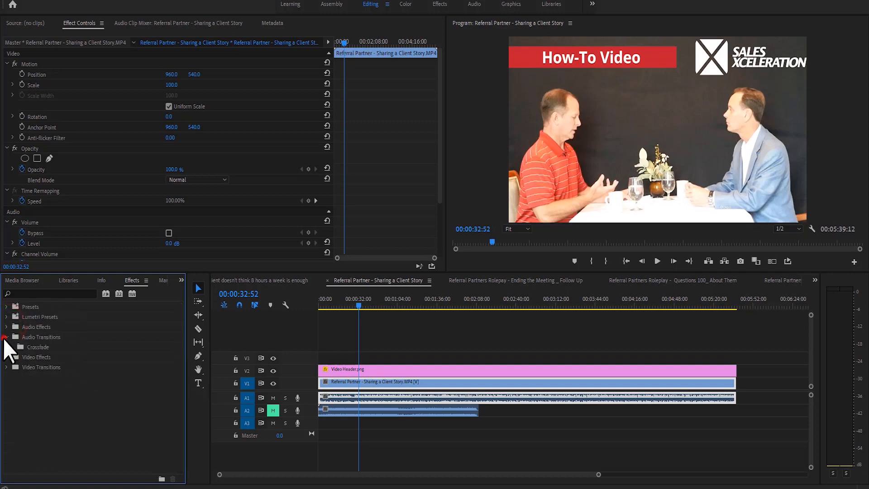
Expand the Crossfade group of the Audio Transitions and select Constant Gain.
{"action": "left_click", "coordinate": [6, 337]}
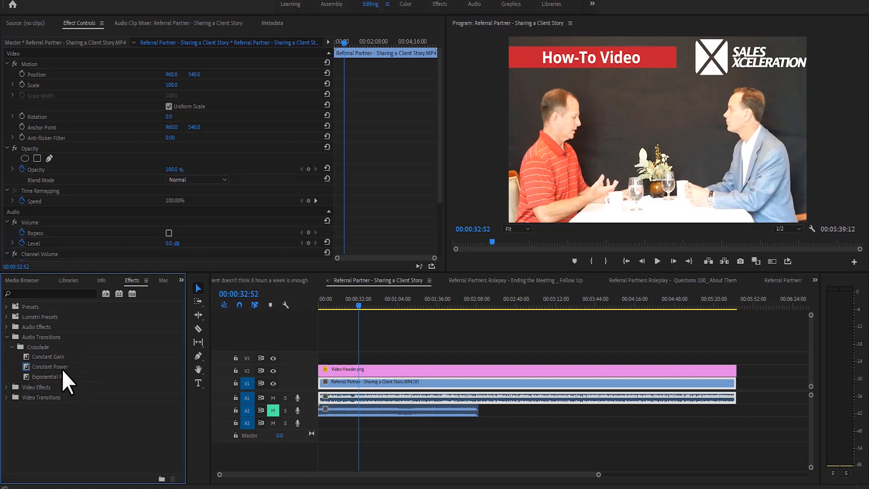
{"action": "left_click", "coordinate": [64, 426]}
{"action": "left_click", "coordinate": [51, 356]}
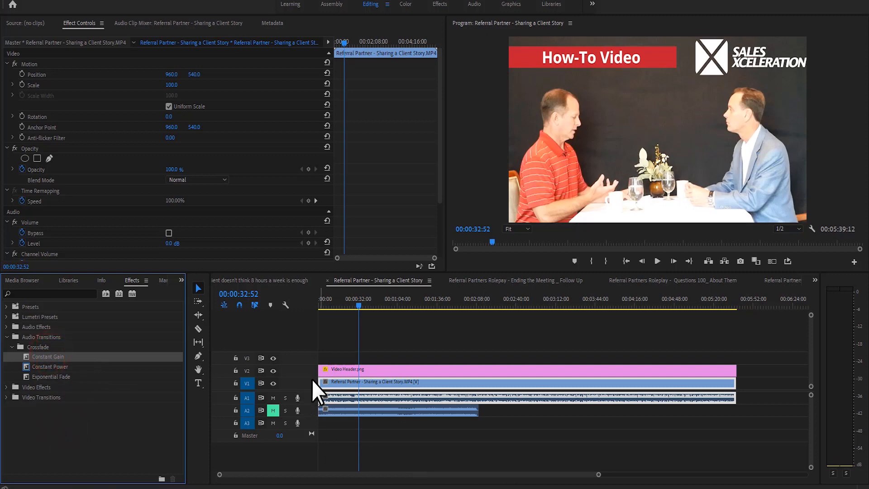
Mute A1, unmute A2, and play the opening second of the music from the start of the sequence.
{"action": "left_click", "coordinate": [321, 304]}
{"action": "key", "text": "space"}
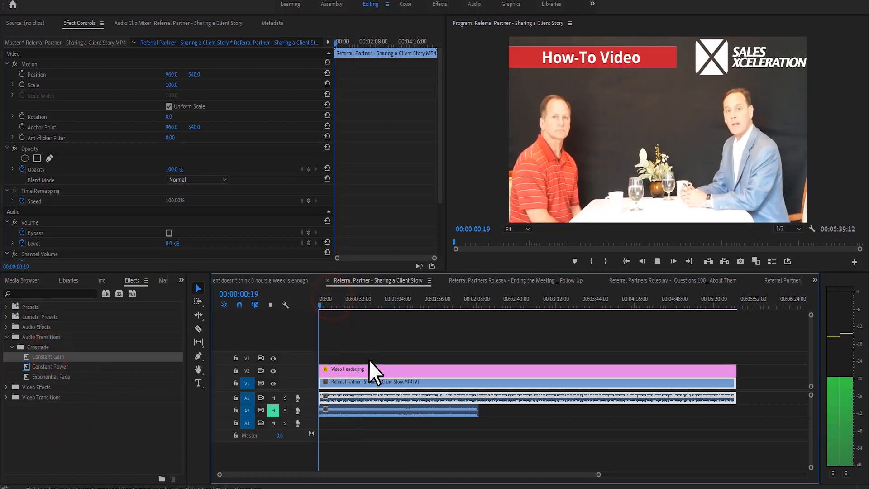
{"action": "left_click", "coordinate": [272, 398]}
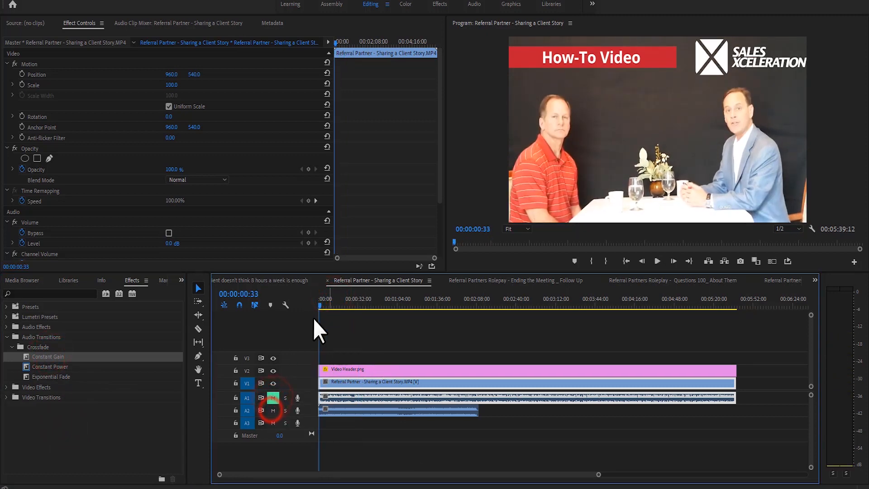
{"action": "left_click", "coordinate": [320, 304]}
{"action": "key", "text": "space"}
{"action": "key", "text": "space"}
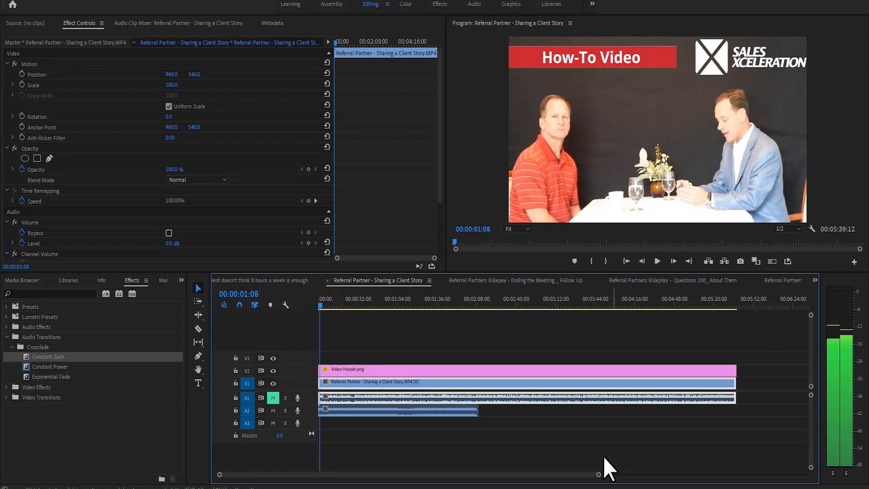
Try trimming the start of the A2 music clip inward, and extend it back to the beginning of the sequence.
{"action": "left_click_drag", "start_coordinate": [597, 475], "coordinate": [426, 485]}
{"action": "mouse_move", "coordinate": [325, 411]}
{"action": "left_mouse_down"}
{"action": "mouse_move", "coordinate": [384, 410]}
{"action": "mouse_move", "coordinate": [322, 411]}
{"action": "left_mouse_up"}
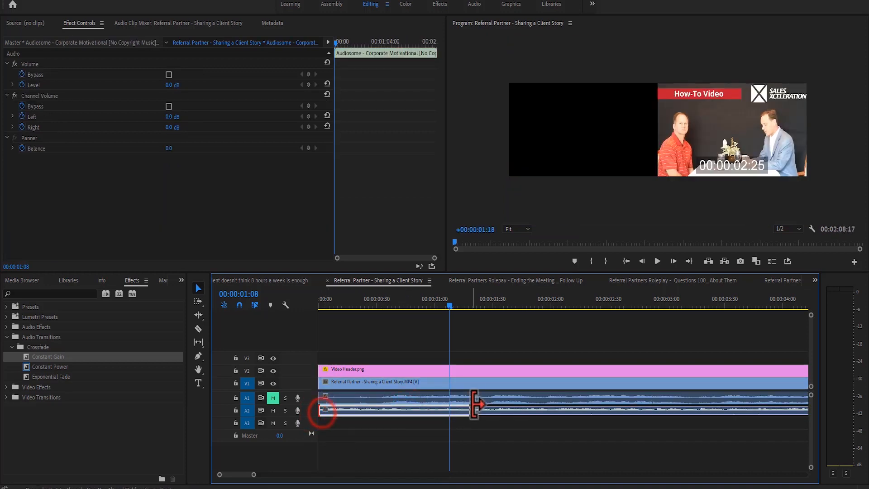
{"action": "left_click_drag", "start_coordinate": [491, 414], "coordinate": [323, 413]}
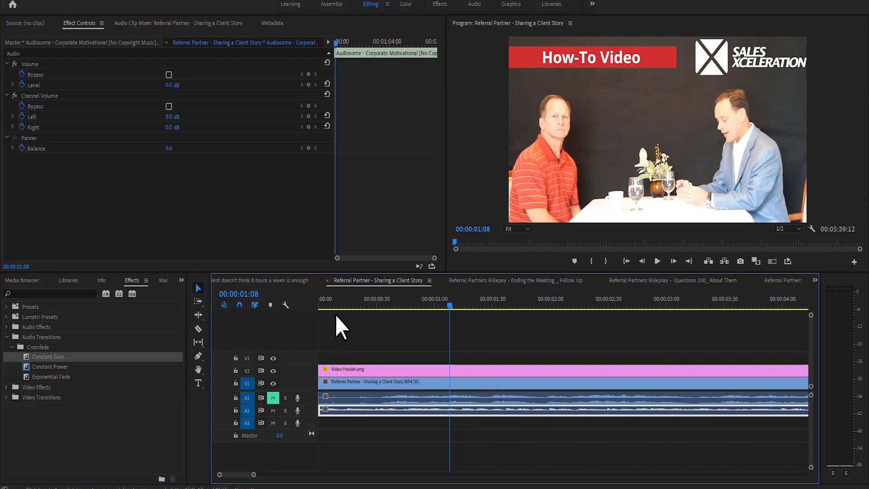
Play the music's opening without a fade, and apply the Constant Gain transition to the start of the A2 music clip.
{"action": "left_click", "coordinate": [319, 297]}
{"action": "key", "text": "space"}
{"action": "key", "text": "space"}
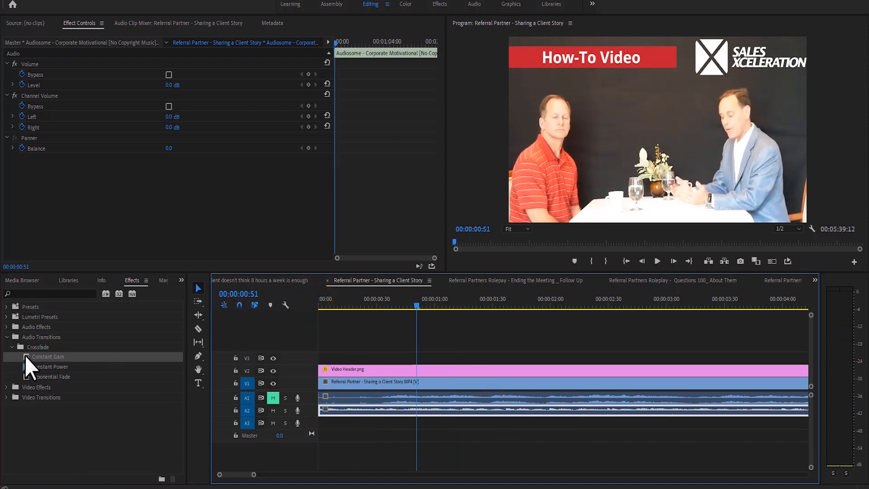
{"action": "left_click_drag", "start_coordinate": [25, 355], "coordinate": [325, 413]}
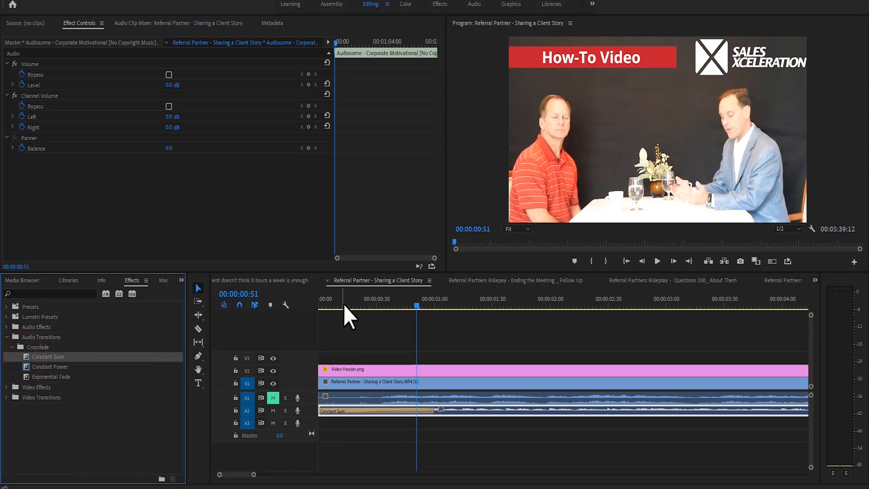
Play the opening second of the music several times from the start of the sequence to hear the Constant Gain fade-in.
{"action": "left_click", "coordinate": [323, 302]}
{"action": "key", "text": "space"}
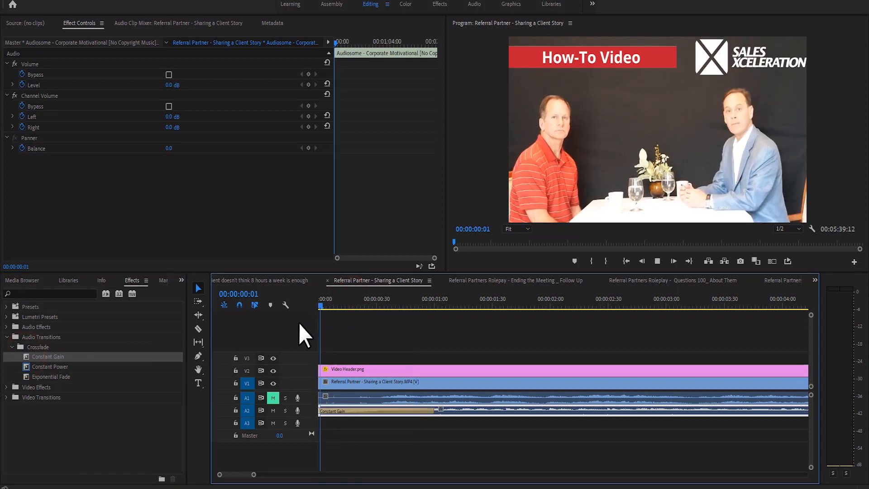
{"action": "key", "text": "space"}
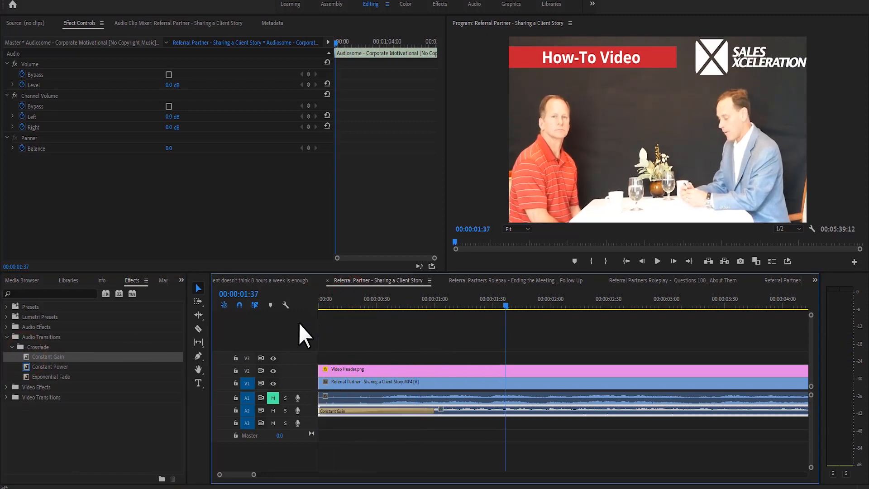
{"action": "left_click", "coordinate": [324, 299]}
{"action": "key", "text": "space"}
{"action": "key", "text": "space"}
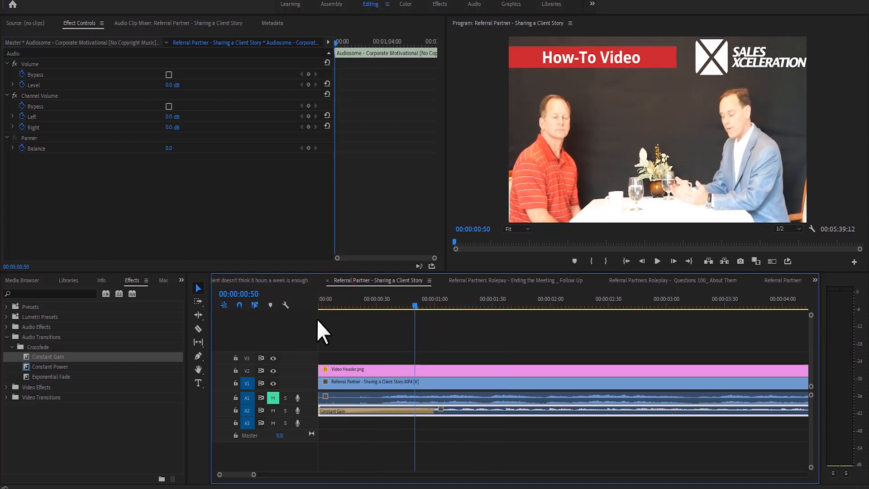
{"action": "left_click", "coordinate": [343, 297]}
{"action": "key", "text": "Home"}
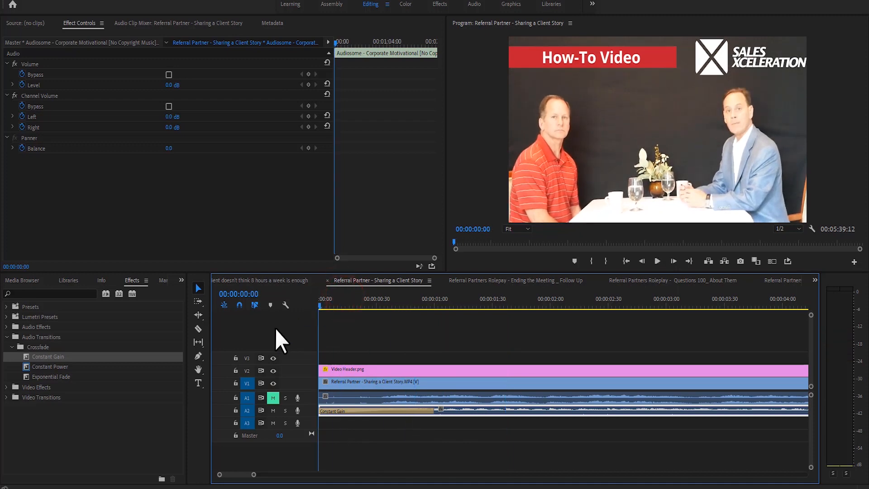
{"action": "key", "text": "space"}
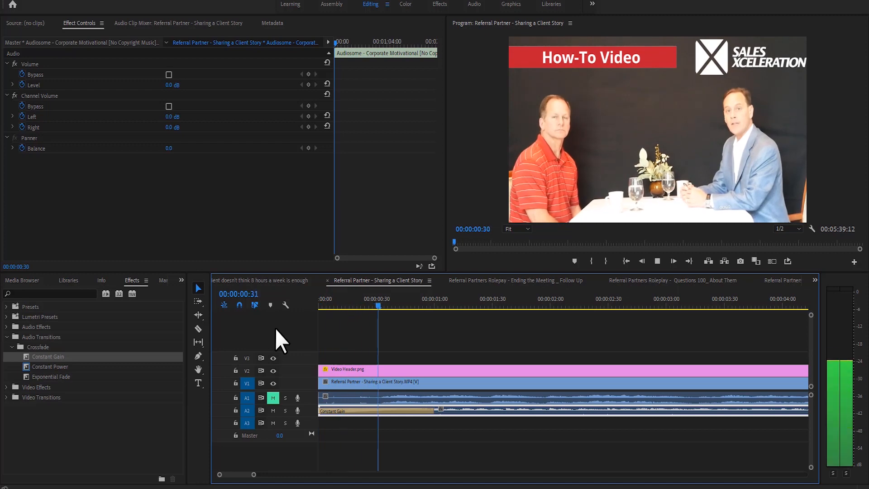
{"action": "key", "text": "space"}
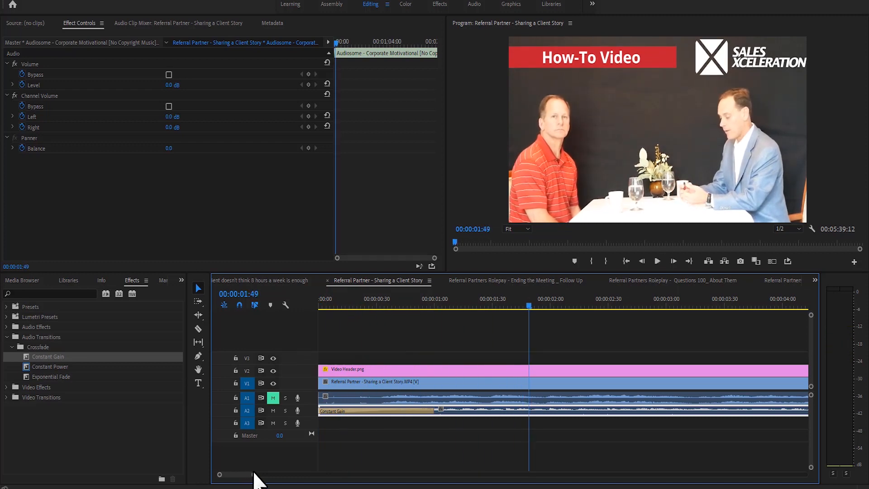
Apply the Exponential Fade transition to the end of the A2 music clip and select it to inspect its settings.
{"action": "left_click_drag", "start_coordinate": [253, 475], "coordinate": [485, 474]}
{"action": "key", "text": "minus"}
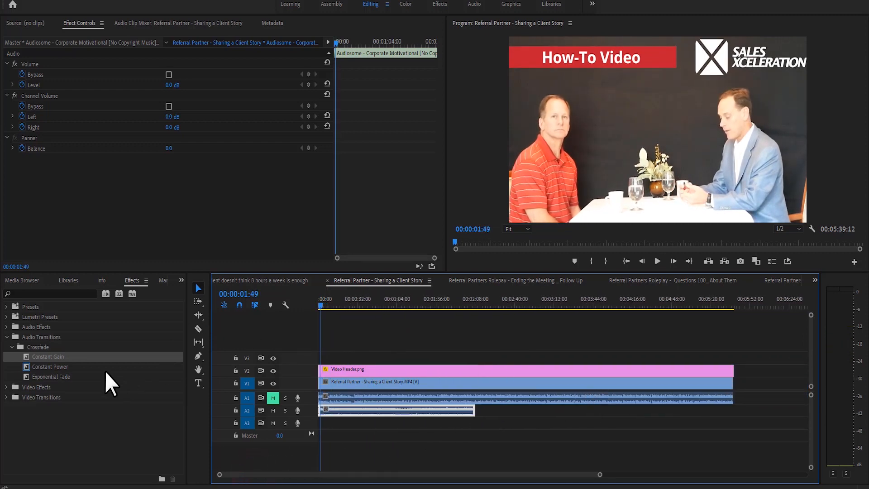
{"action": "left_click_drag", "start_coordinate": [47, 376], "coordinate": [473, 412]}
{"action": "left_click", "coordinate": [473, 302]}
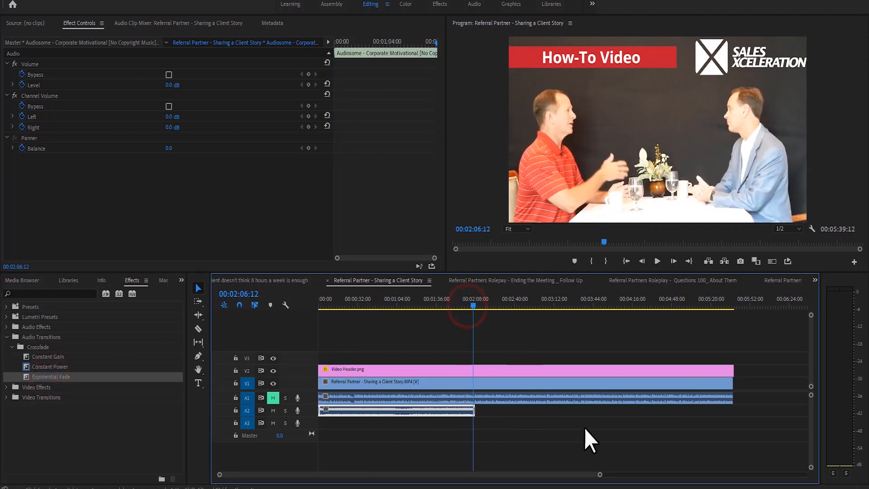
{"action": "left_click_drag", "start_coordinate": [600, 474], "coordinate": [460, 484]}
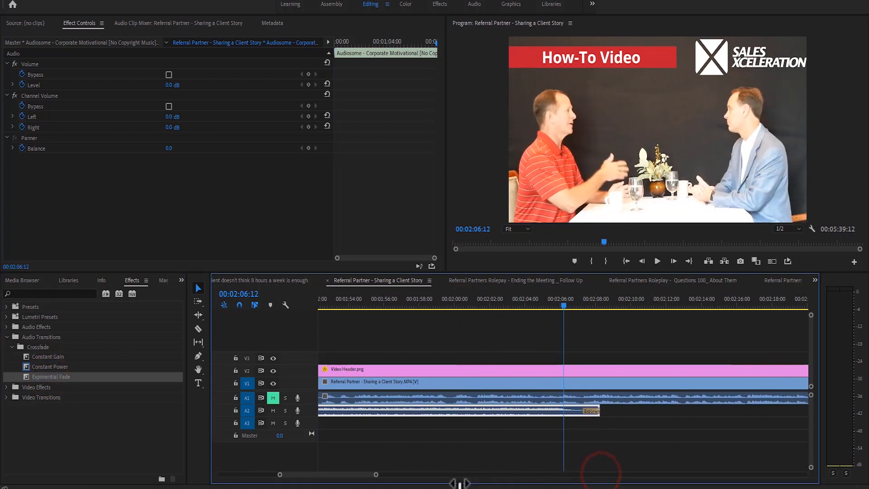
{"action": "left_click", "coordinate": [595, 412]}
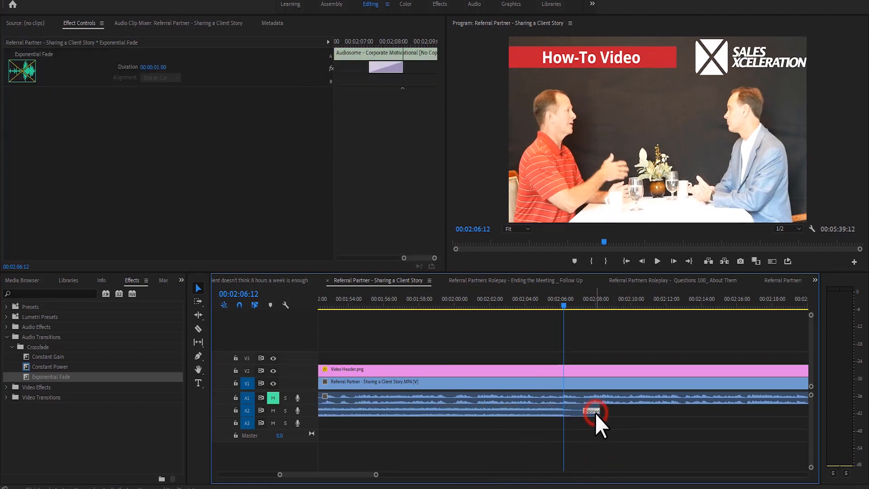
Trim the end of the A2 music clip to about 00:02:01, and play that ending before and after adding an Exponential Fade.
{"action": "left_click", "coordinate": [541, 323]}
{"action": "left_click_drag", "start_coordinate": [596, 410], "coordinate": [476, 410]}
{"action": "left_click", "coordinate": [428, 298]}
{"action": "key", "text": "space"}
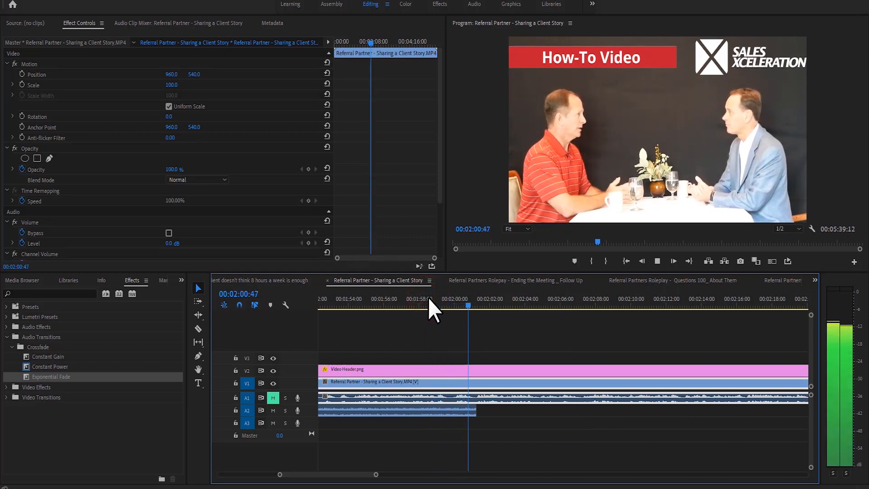
{"action": "key", "text": "space"}
{"action": "left_click_drag", "start_coordinate": [42, 376], "coordinate": [474, 410]}
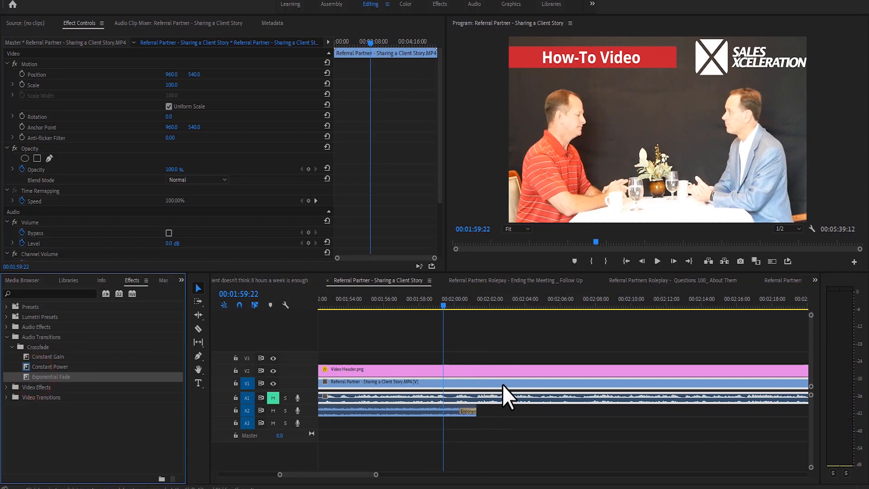
{"action": "key", "text": "space"}
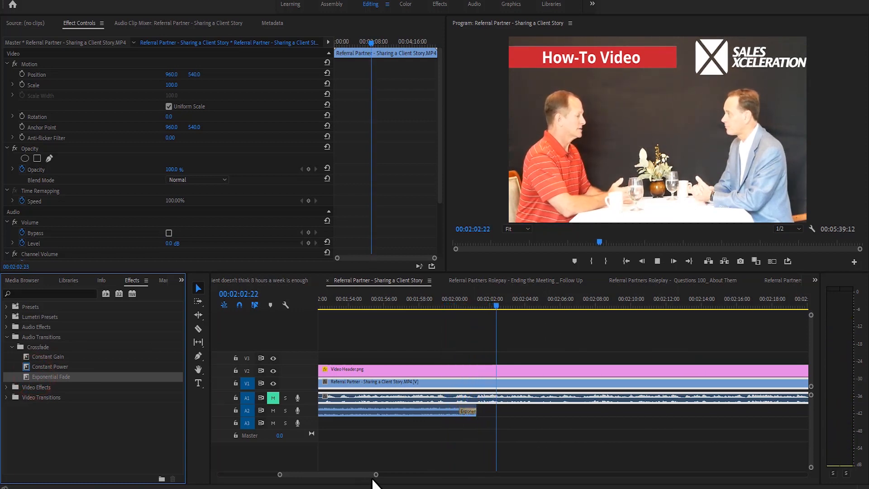
Arrange the A2 music as three adjoining segments ending at about 00:03:03, and play across the cut near 00:02:07.
{"action": "left_click_drag", "start_coordinate": [375, 474], "coordinate": [525, 437]}
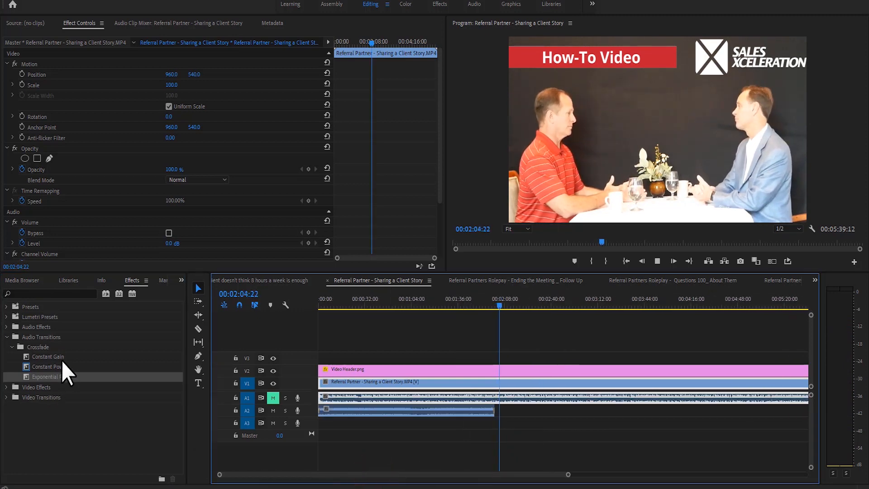
{"action": "left_click", "coordinate": [413, 413]}
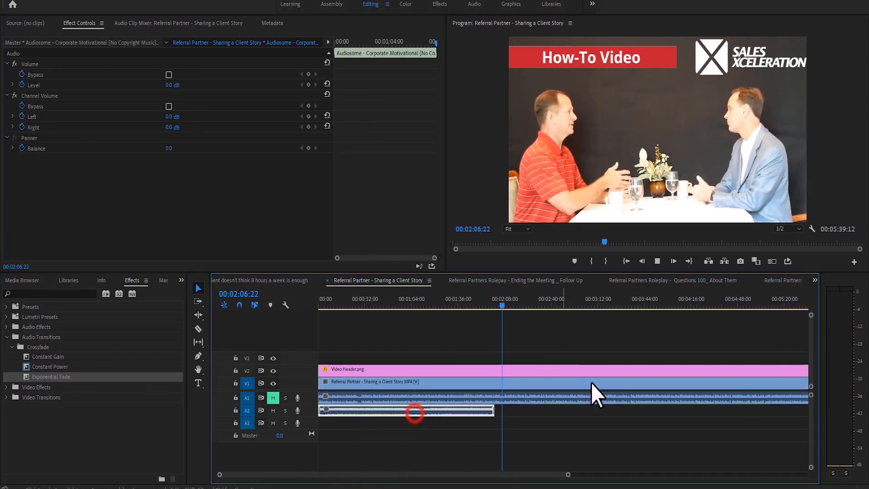
{"action": "key", "text": "ctrl+z"}
{"action": "left_click", "coordinate": [497, 301]}
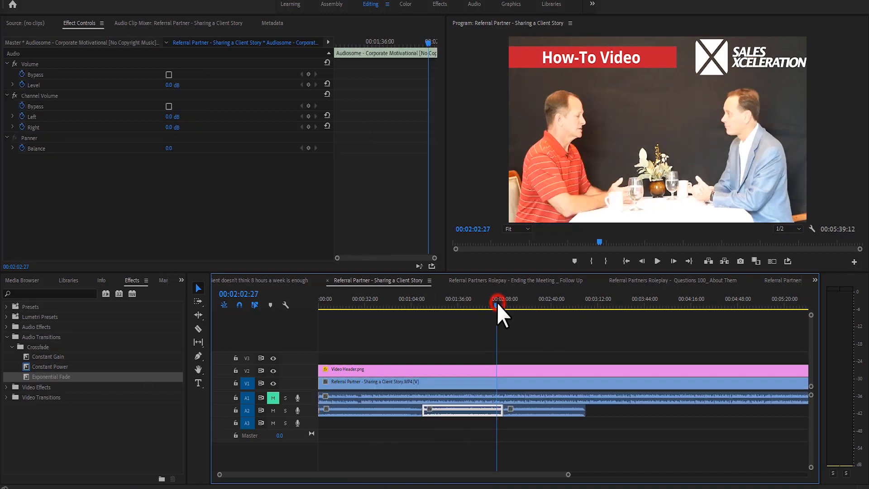
{"action": "key", "text": "space"}
{"action": "left_click", "coordinate": [500, 301]}
{"action": "key", "text": "space"}
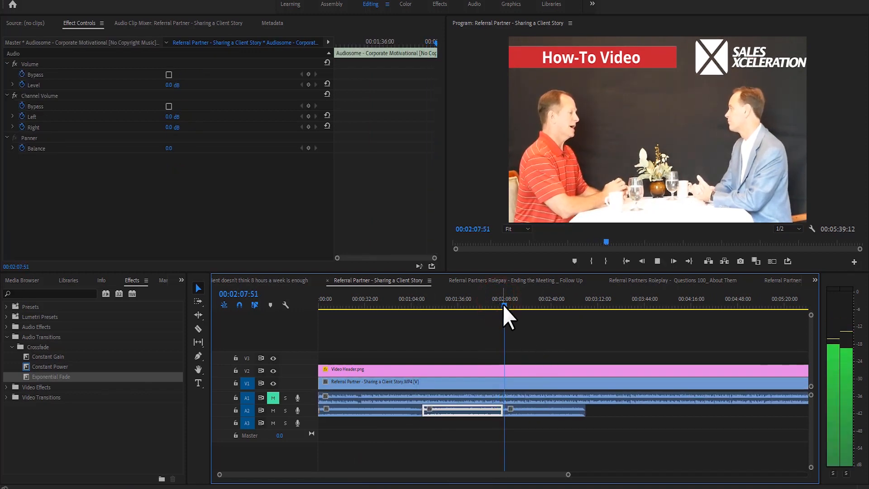
{"action": "left_click", "coordinate": [495, 304]}
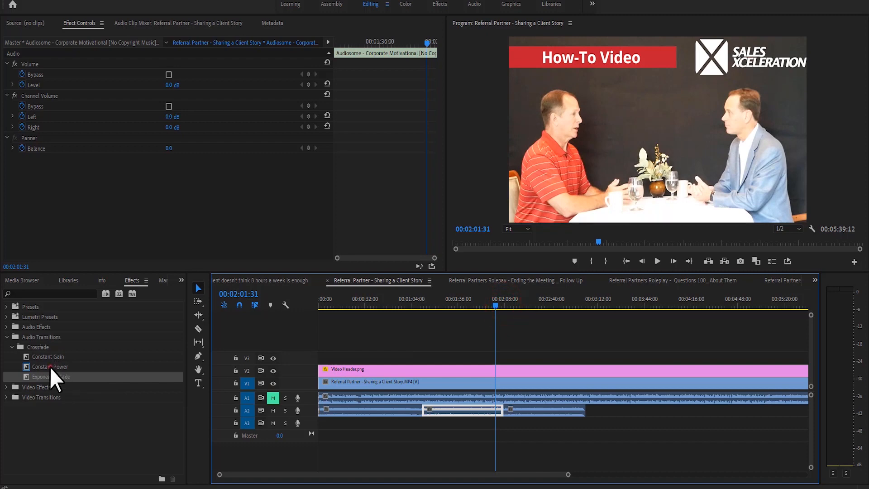
Apply the Constant Power transition to the cut between the second and third music segments on A2, and play across it.
{"action": "left_click_drag", "start_coordinate": [50, 367], "coordinate": [502, 419]}
{"action": "left_click_drag", "start_coordinate": [504, 411], "coordinate": [504, 411]}
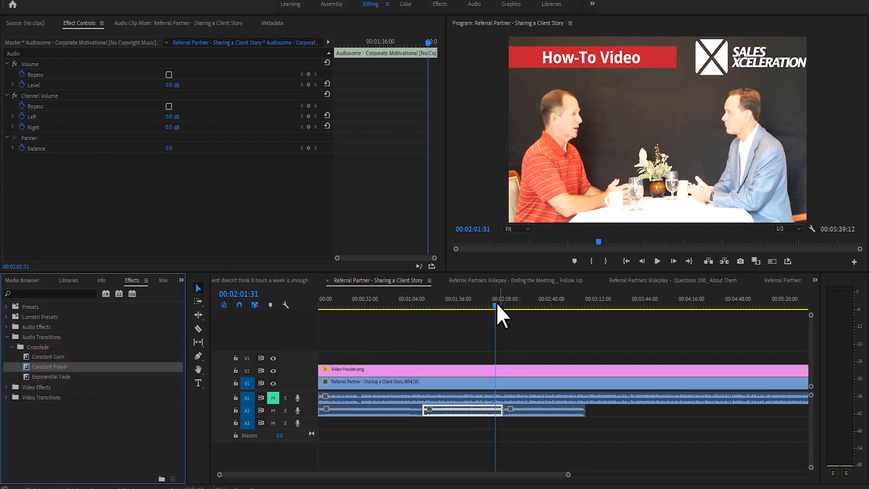
{"action": "left_click_drag", "start_coordinate": [495, 305], "coordinate": [503, 312]}
{"action": "key", "text": "space"}
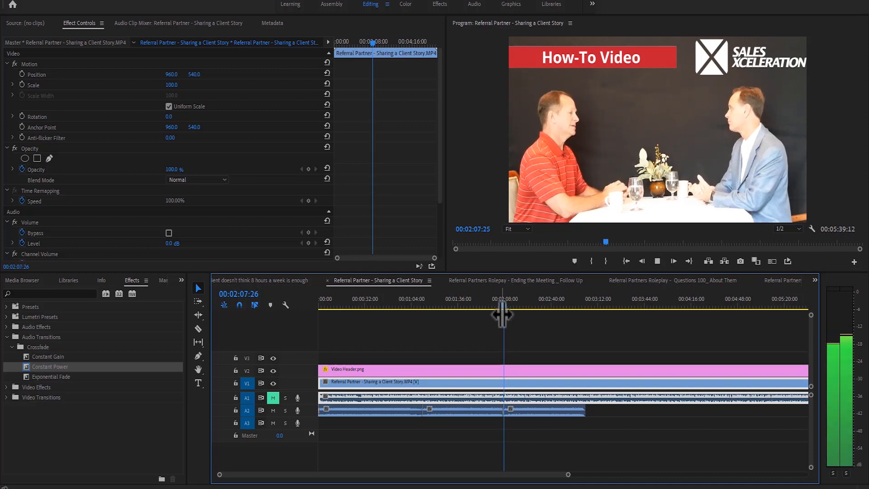
Lengthen the Constant Power transition on A2 to about 4 seconds and play through it from about 00:02:04.
{"action": "left_click_drag", "start_coordinate": [568, 474], "coordinate": [449, 487]}
{"action": "key", "text": "space"}
{"action": "left_click_drag", "start_coordinate": [534, 408], "coordinate": [494, 409]}
{"action": "left_click", "coordinate": [478, 294]}
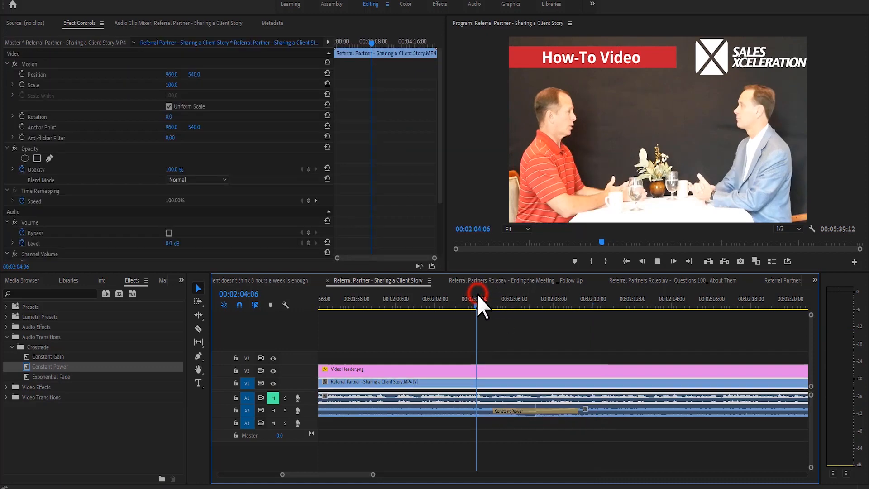
{"action": "key", "text": "space"}
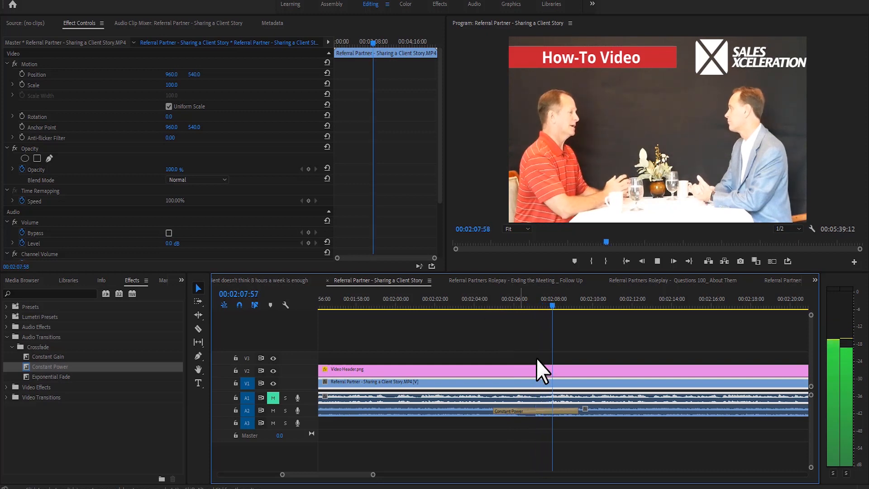
{"action": "key", "text": "space"}
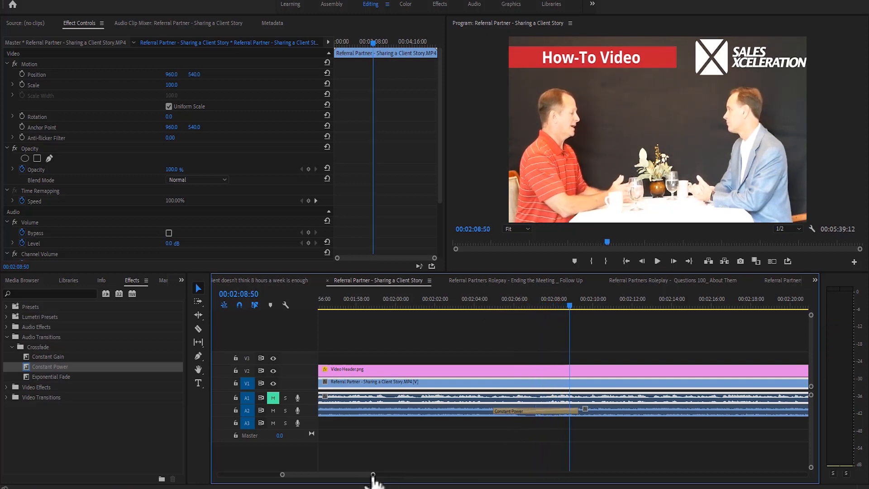
Collapse the Audio Transitions folder and switch to the Audio workspace.
{"action": "left_click_drag", "start_coordinate": [373, 474], "coordinate": [493, 462]}
{"action": "left_click", "coordinate": [6, 336]}
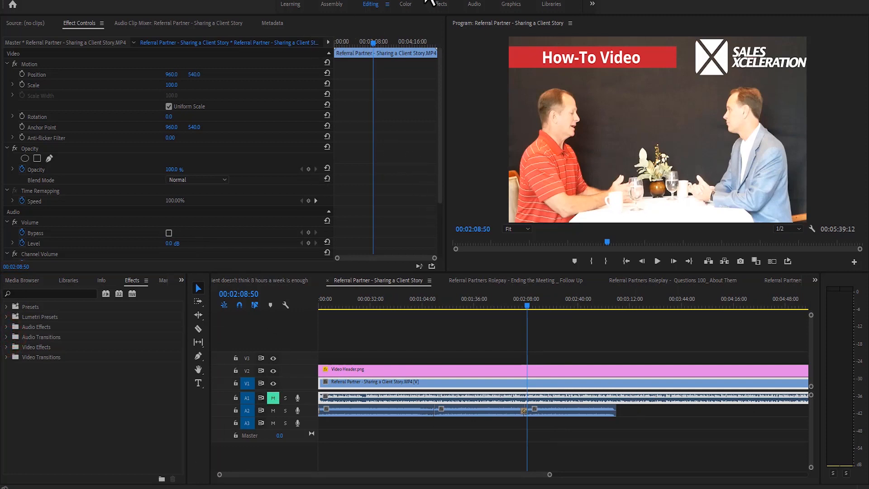
{"action": "left_click", "coordinate": [474, 4]}
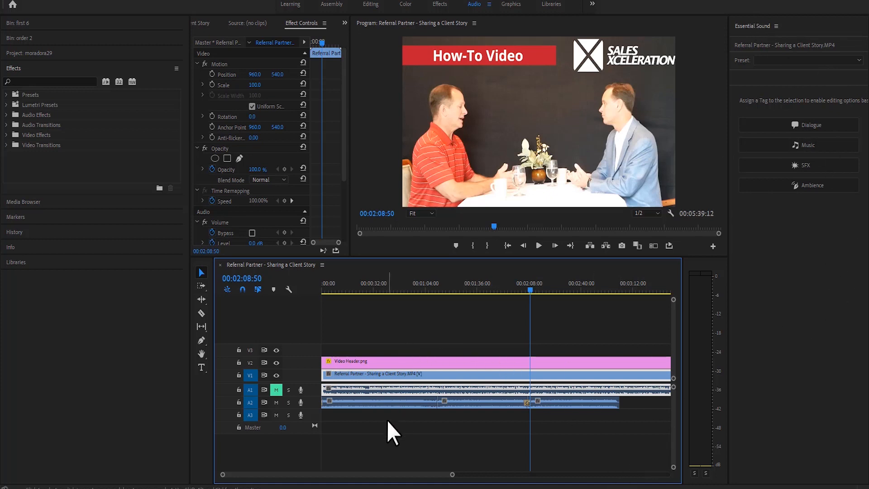
Mute A2, unmute A1, and play the first three seconds of the dialogue from the start of the sequence.
{"action": "left_click_drag", "start_coordinate": [362, 284], "coordinate": [311, 305]}
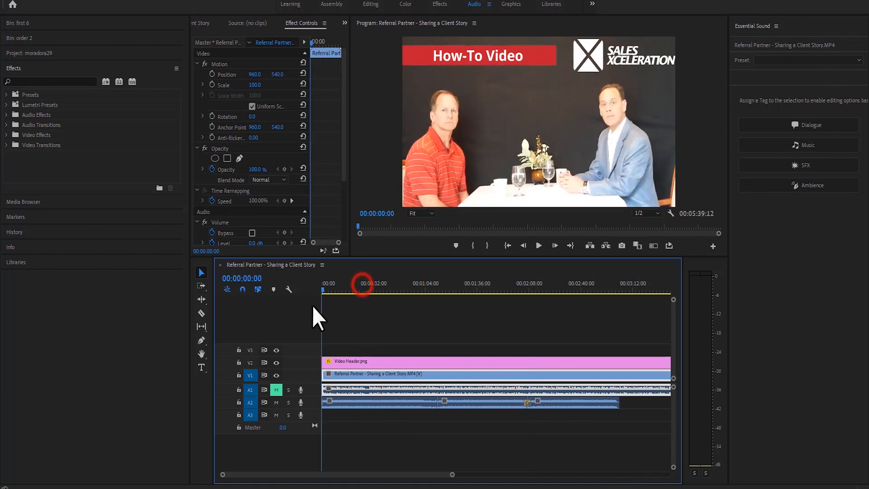
{"action": "left_click", "coordinate": [276, 403]}
{"action": "left_click", "coordinate": [276, 390]}
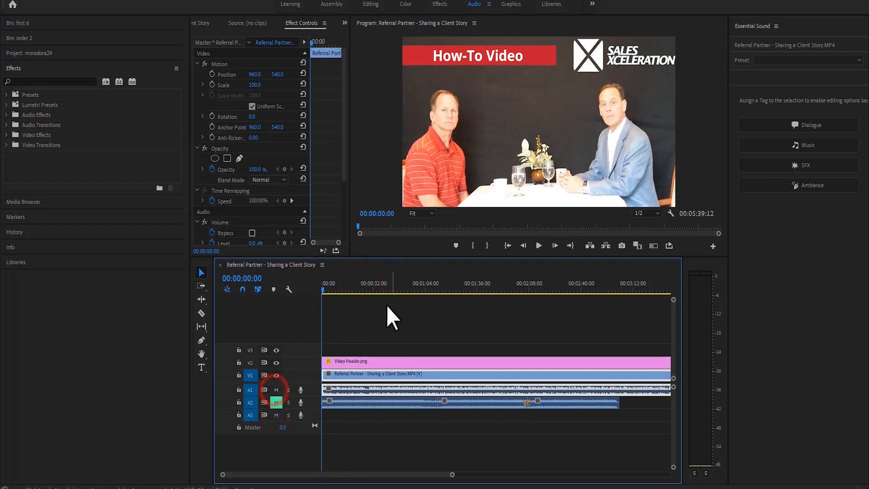
{"action": "key", "text": "space"}
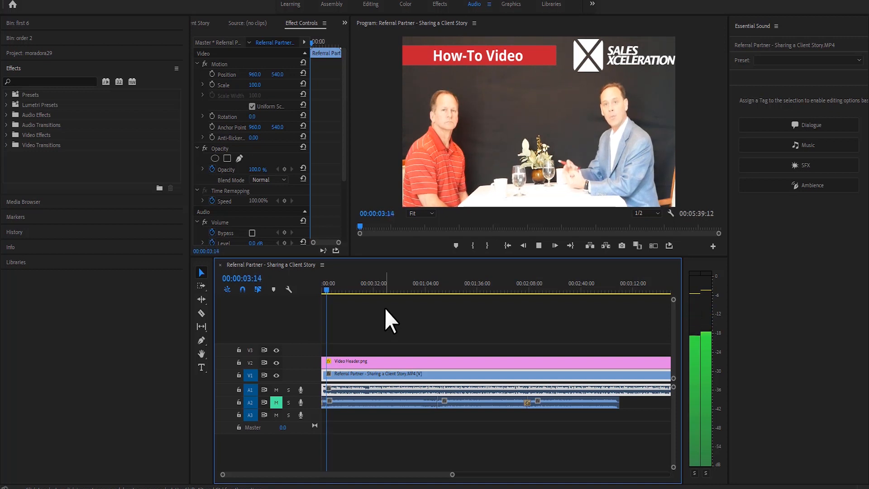
{"action": "key", "text": "space"}
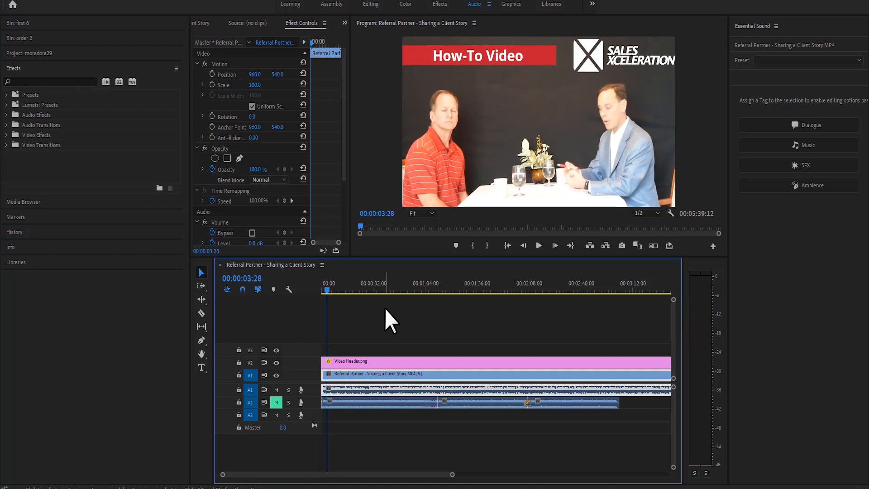
Select the Referral Partner - Sharing a Client Story clip and tag its audio as Dialogue.
{"action": "left_click", "coordinate": [381, 375]}
{"action": "left_click", "coordinate": [409, 373]}
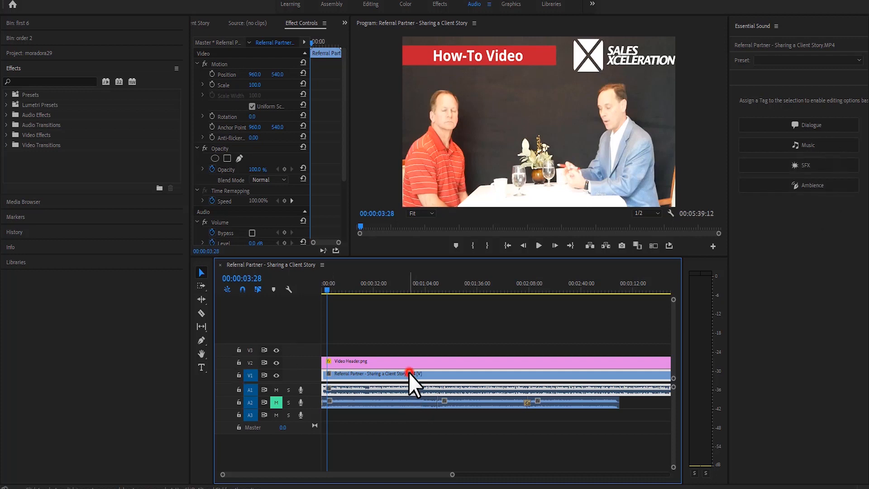
{"action": "left_click", "coordinate": [785, 124]}
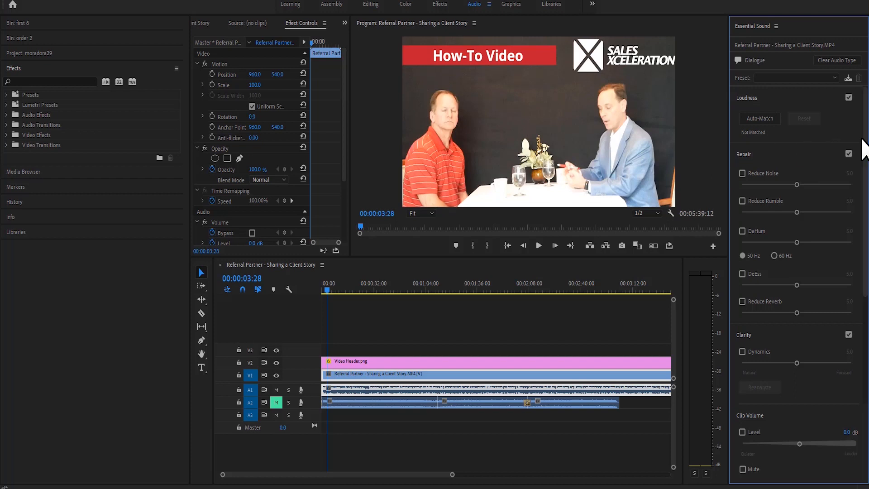
Try Auto-Match loudness on the dialogue clip and reset it.
{"action": "scroll", "coordinate": [769, 344], "scroll_direction": "down", "scroll_amount": 4}
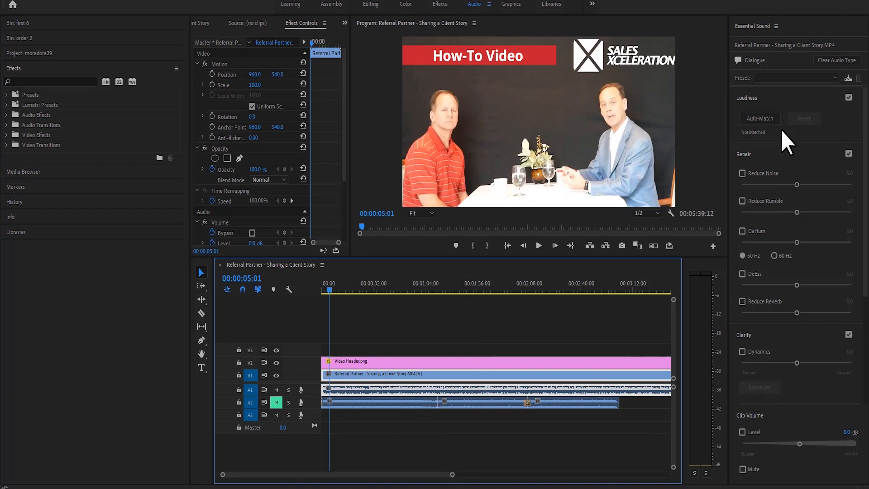
{"action": "left_click", "coordinate": [767, 120]}
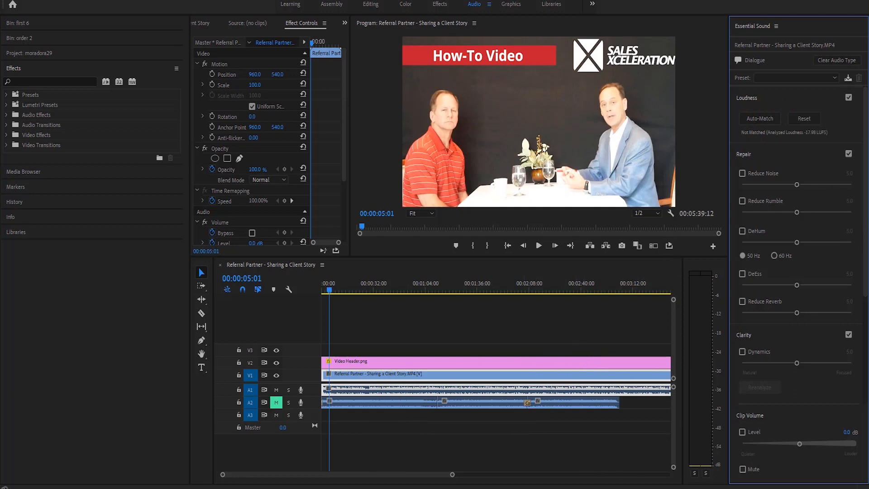
{"action": "left_click", "coordinate": [764, 120]}
{"action": "left_click", "coordinate": [803, 114]}
{"action": "left_click", "coordinate": [760, 119]}
{"action": "left_click", "coordinate": [808, 117]}
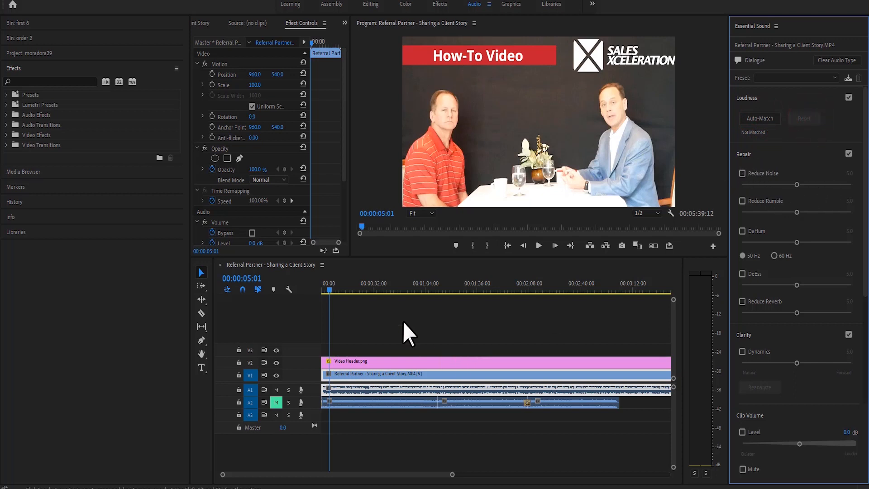
Enable Reduce Noise at 5.0 on the dialogue clip, play it without and with the repair, and save the project.
{"action": "key", "text": "space"}
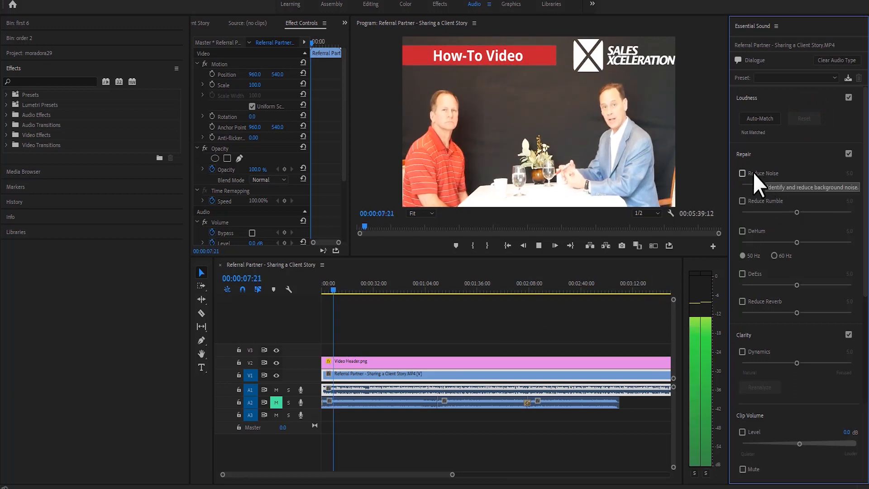
{"action": "key", "text": "space"}
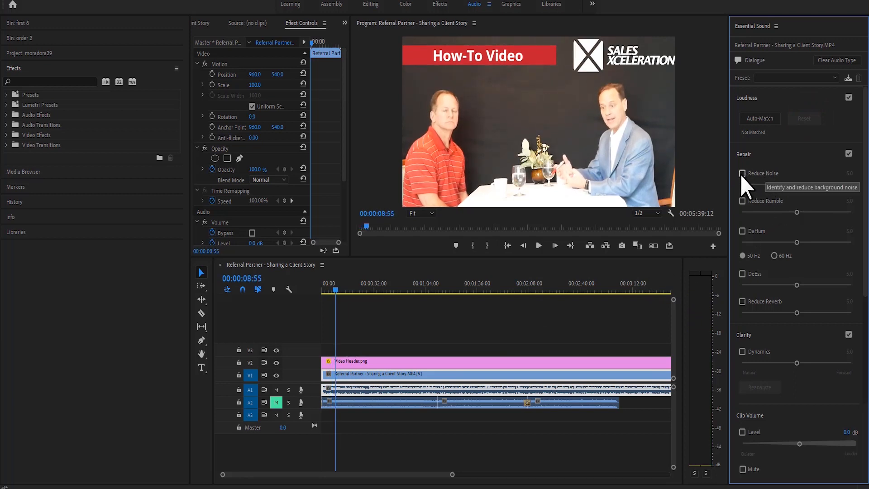
{"action": "left_click", "coordinate": [741, 173]}
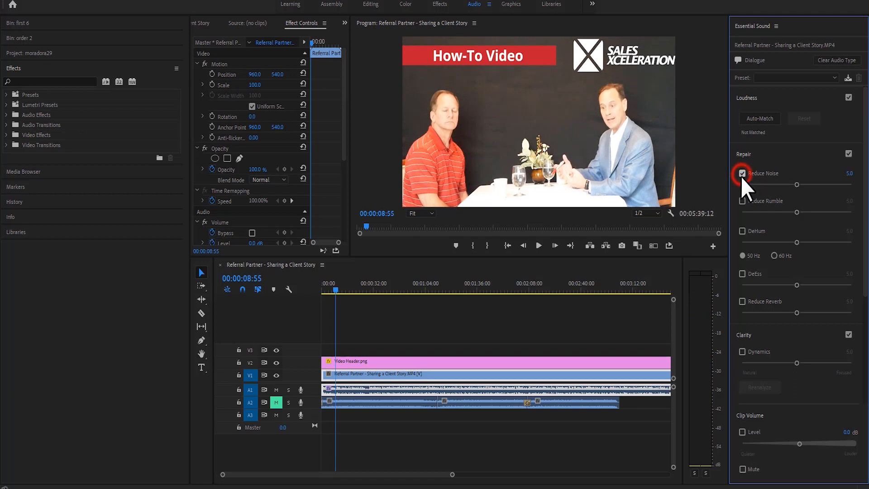
{"action": "key", "text": "space"}
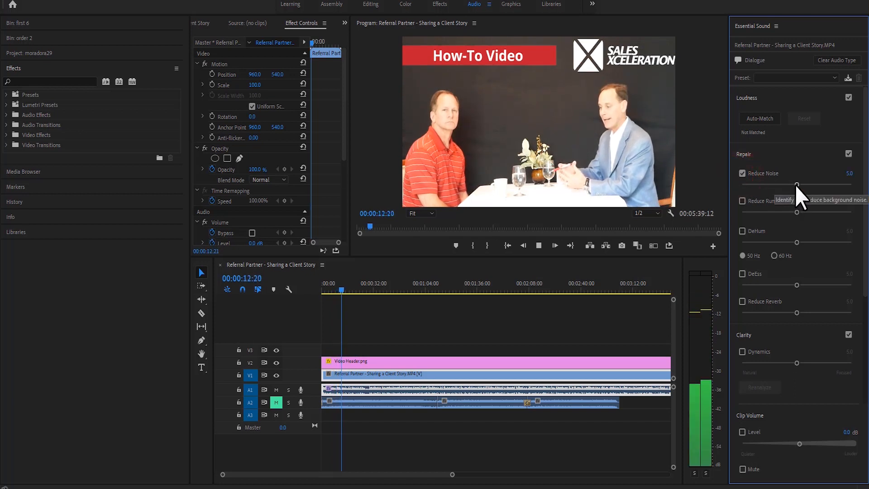
{"action": "key", "text": "space"}
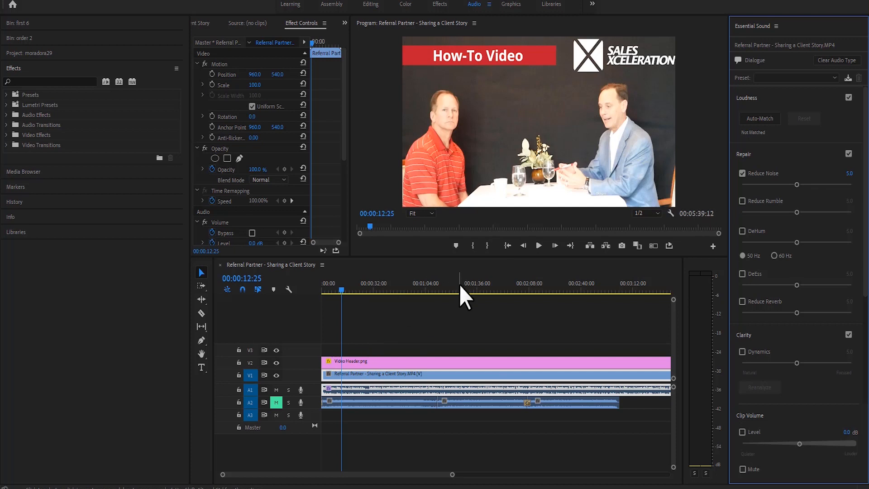
{"action": "key", "text": "ctrl+s"}
Try Reduce Noise at about 9.9 and 5.9 while playing the dialogue, and settle on 4.9.
{"action": "key", "text": "space"}
{"action": "left_click_drag", "start_coordinate": [797, 185], "coordinate": [851, 191]}
{"action": "key", "text": "space"}
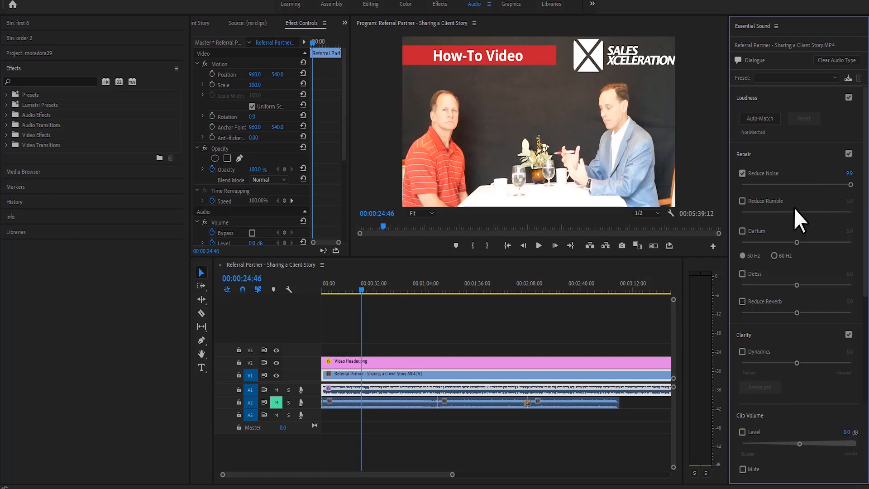
{"action": "key", "text": "space"}
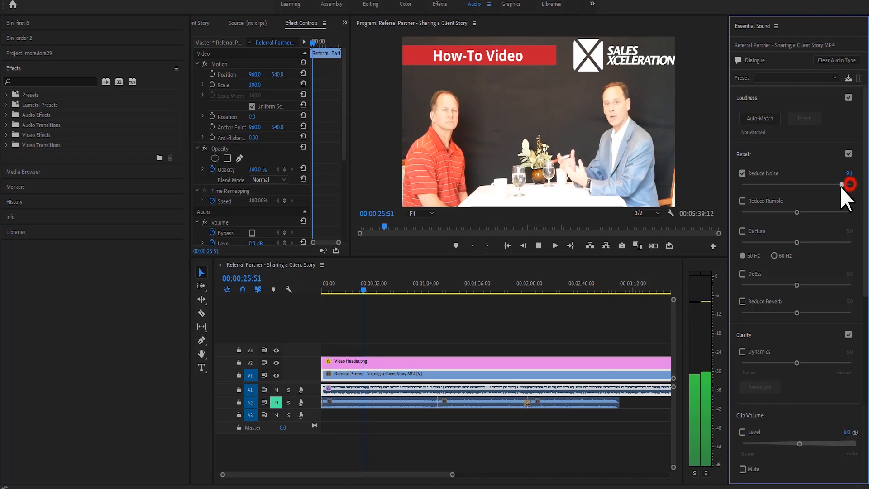
{"action": "left_click_drag", "start_coordinate": [840, 186], "coordinate": [806, 186]}
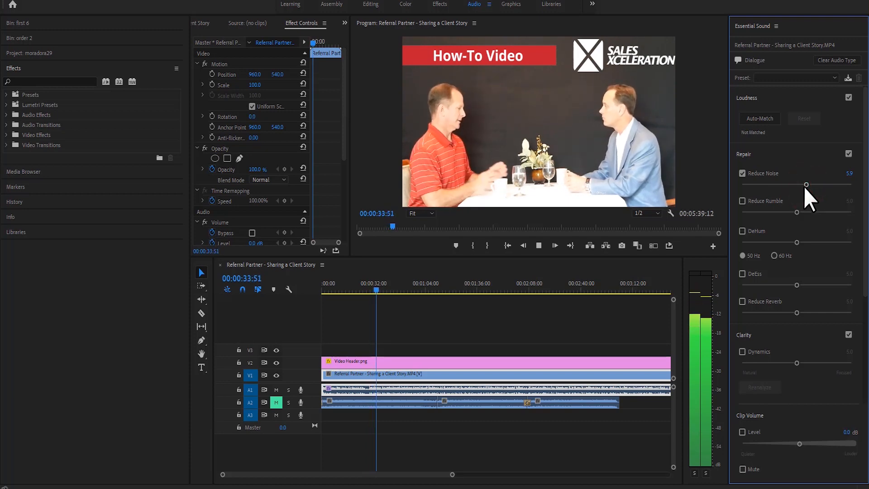
{"action": "left_click_drag", "start_coordinate": [805, 187], "coordinate": [795, 189]}
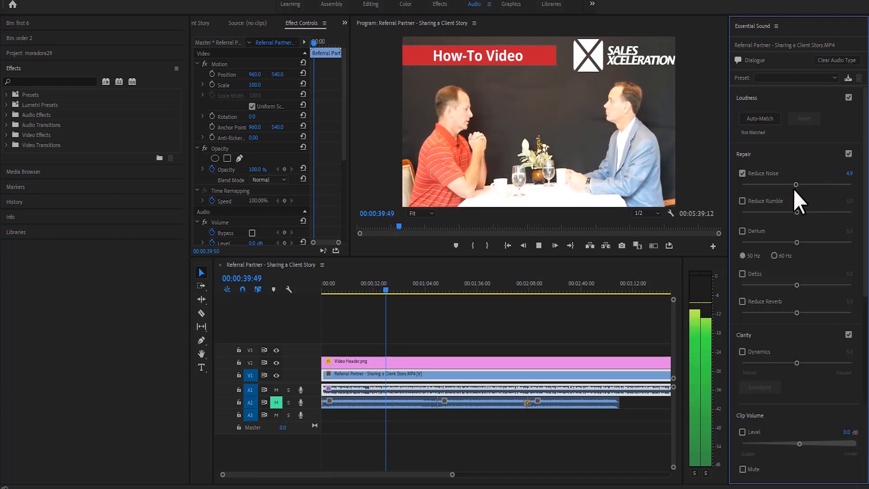
{"action": "key", "text": "space"}
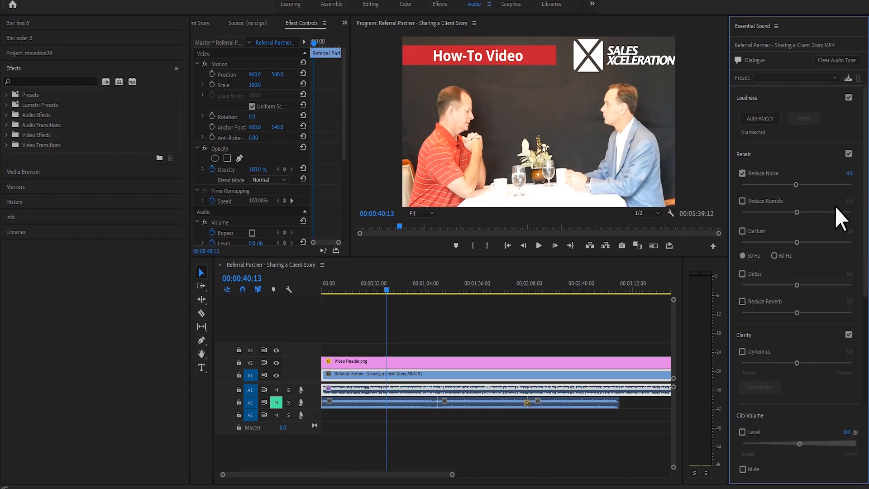
Try Reduce Rumble at about 4.7 on the dialogue during playback and switch it off.
{"action": "left_click_drag", "start_coordinate": [848, 201], "coordinate": [844, 201]}
{"action": "left_click", "coordinate": [765, 201]}
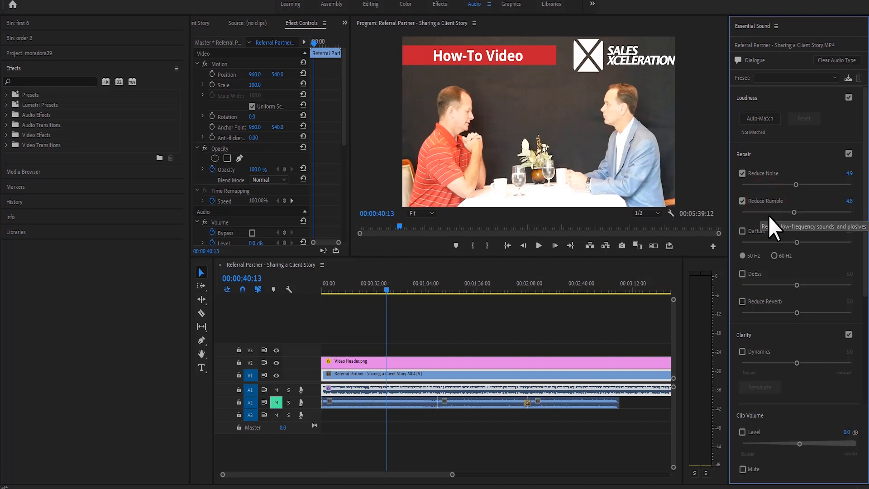
{"action": "key", "text": "space"}
{"action": "mouse_move", "coordinate": [795, 213]}
{"action": "left_mouse_down"}
{"action": "mouse_move", "coordinate": [806, 213]}
{"action": "mouse_move", "coordinate": [743, 213]}
{"action": "mouse_move", "coordinate": [848, 215]}
{"action": "mouse_move", "coordinate": [792, 216]}
{"action": "left_mouse_up"}
{"action": "left_click", "coordinate": [766, 201]}
{"action": "key", "text": "space"}
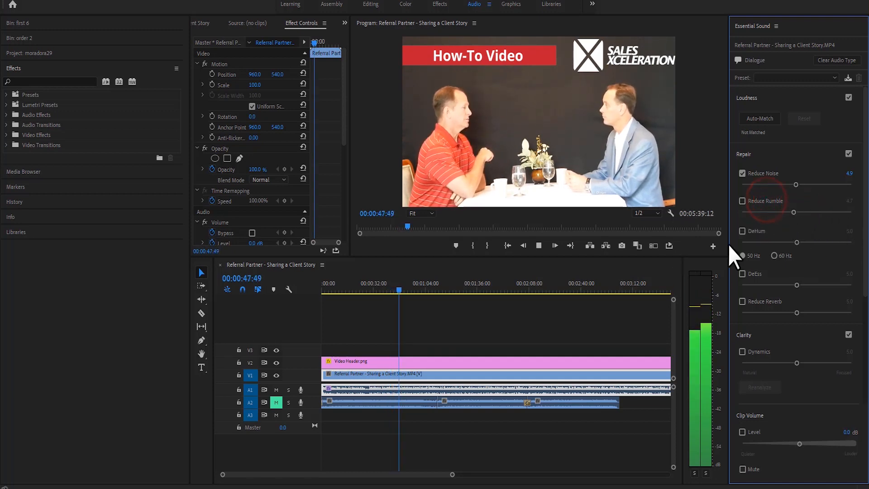
Try DeHum at 5.0 and 0.7 on the playing dialogue and switch it off.
{"action": "left_click", "coordinate": [761, 231]}
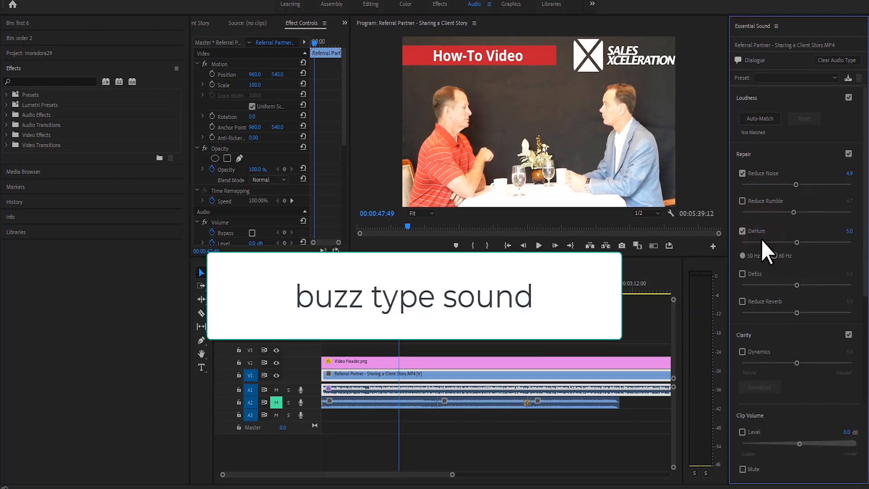
{"action": "key", "text": "space"}
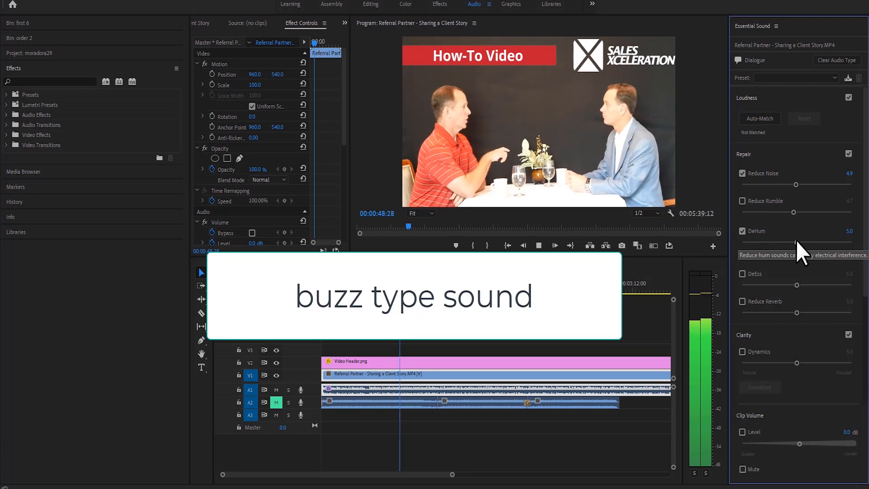
{"action": "left_click_drag", "start_coordinate": [796, 240], "coordinate": [748, 248]}
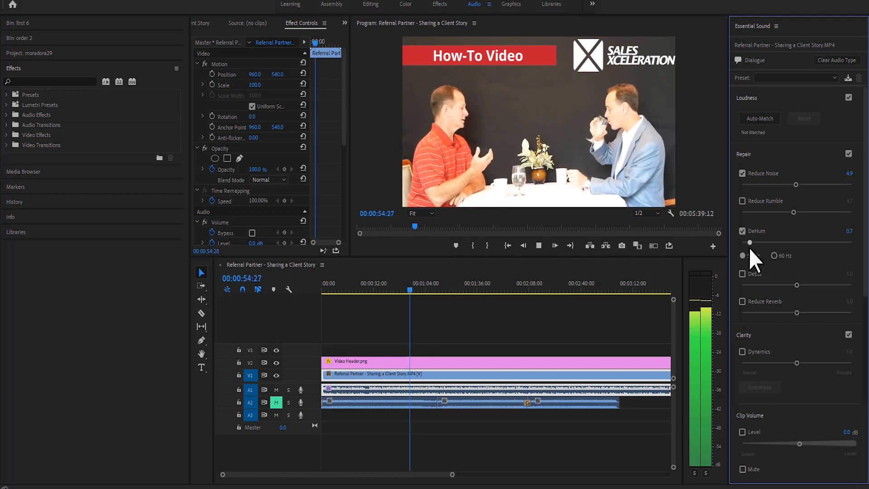
{"action": "left_click", "coordinate": [742, 232]}
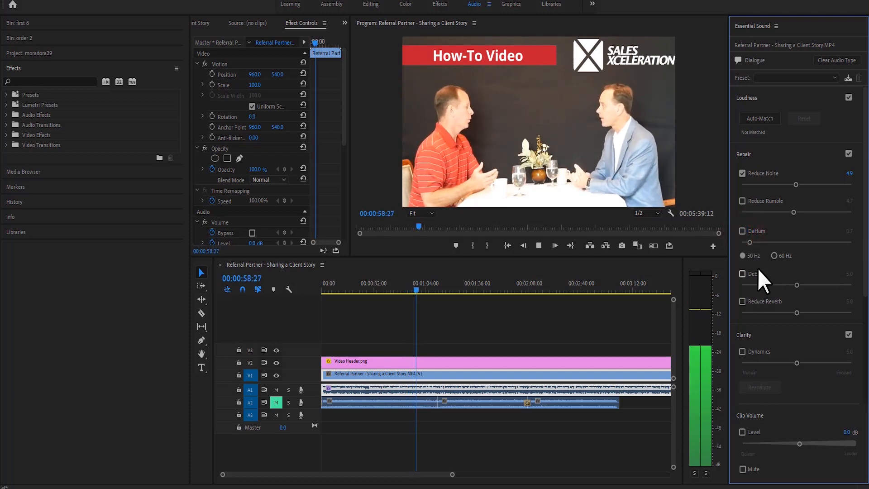
{"action": "key", "text": "space"}
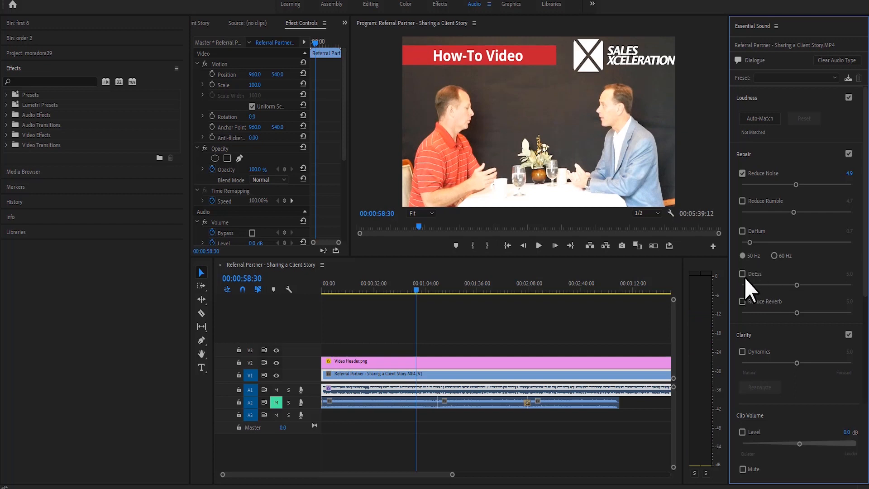
Enable the DeEss repair on the dialogue clip.
{"action": "left_click", "coordinate": [742, 273]}
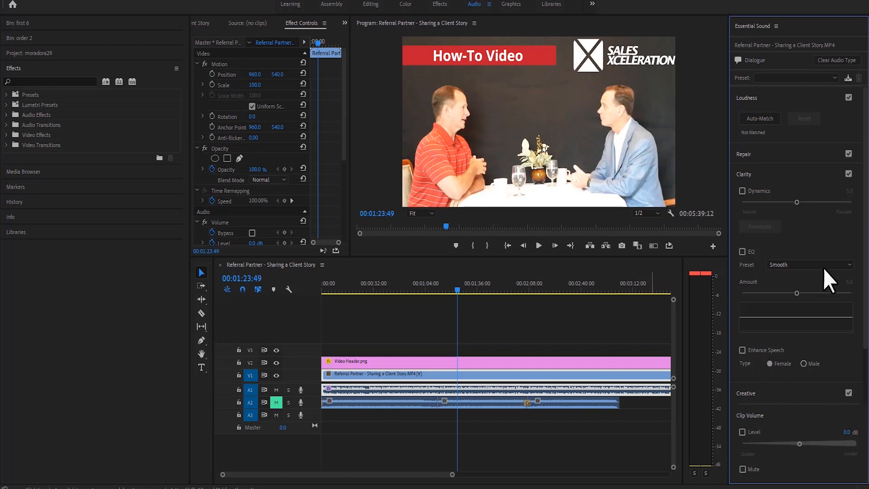
Enable Dynamics for the dialogue's clarity, set it to 0.0, and play the clip while watching the audio levels.
{"action": "left_click", "coordinate": [754, 191]}
{"action": "key", "text": "space"}
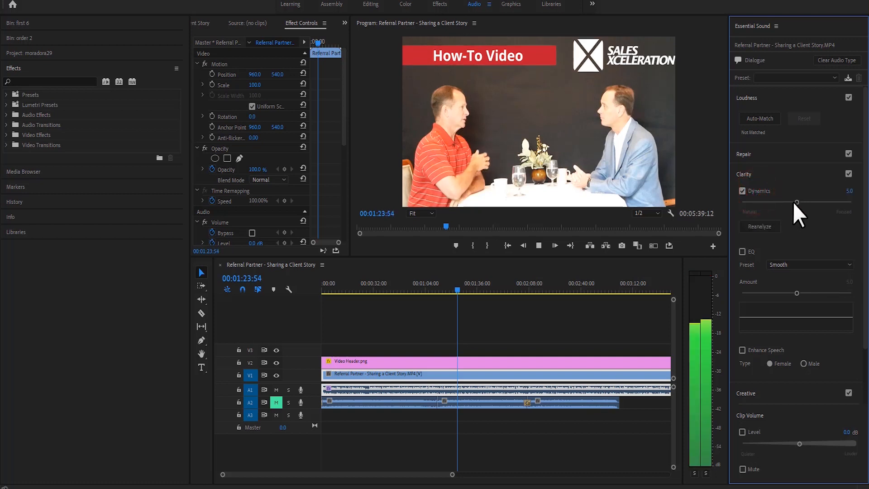
{"action": "left_click_drag", "start_coordinate": [797, 201], "coordinate": [733, 205]}
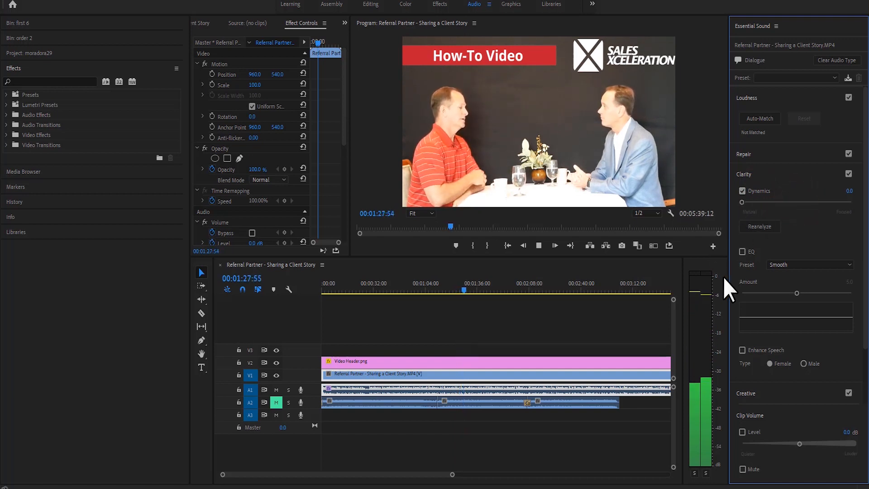
{"action": "key", "text": "space"}
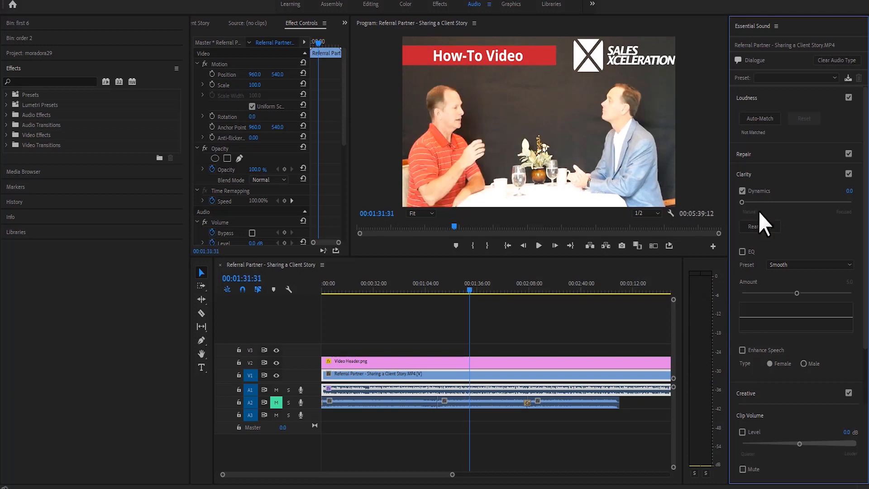
{"action": "key", "text": "space"}
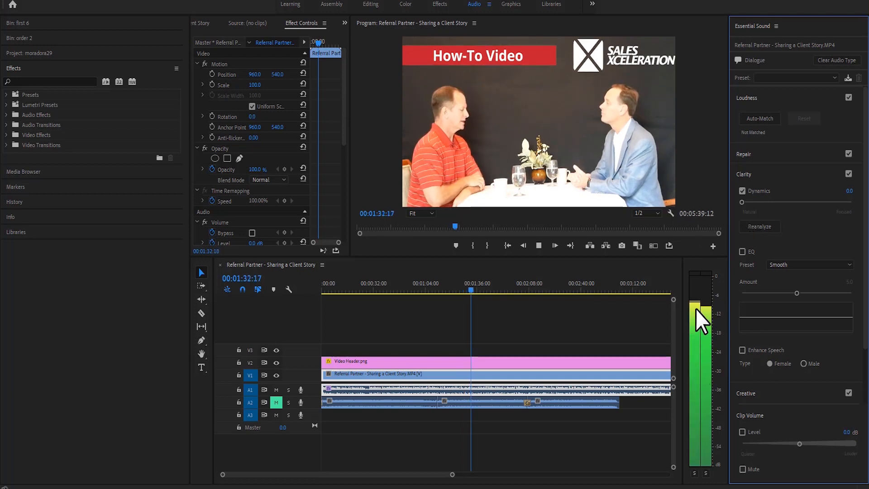
{"action": "key", "text": "space"}
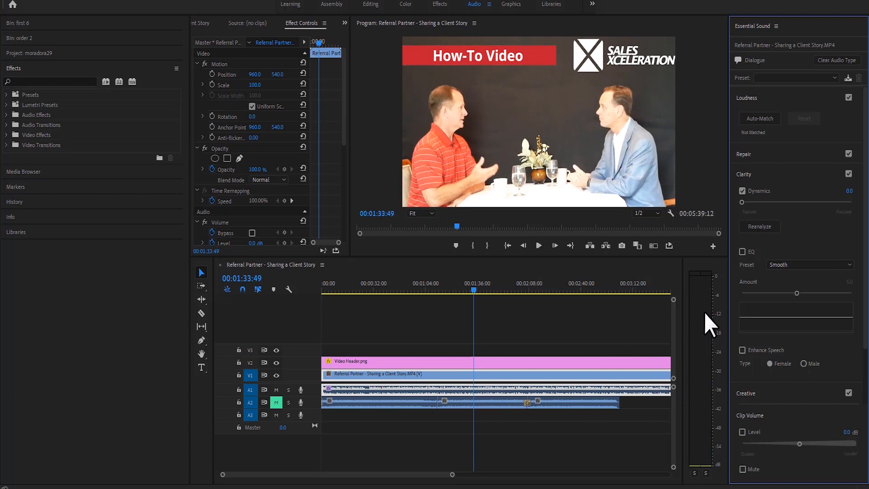
Play the dialogue with Dynamics raised to 10.0 and bring the amount down to about 4.6.
{"action": "key", "text": "space"}
{"action": "left_click_drag", "start_coordinate": [742, 202], "coordinate": [853, 202]}
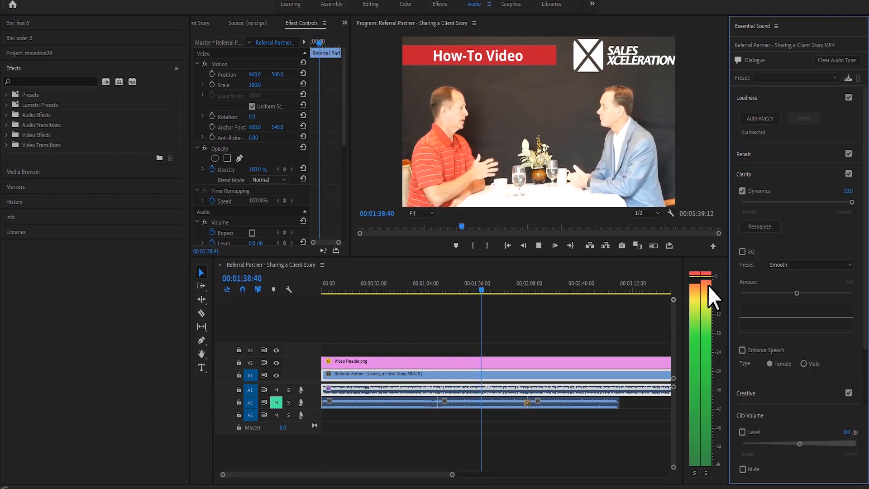
{"action": "key", "text": "space"}
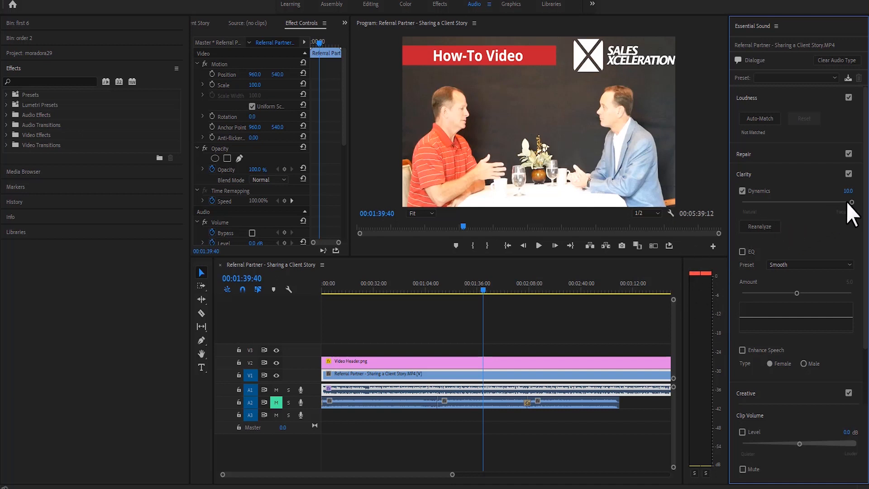
{"action": "left_click_drag", "start_coordinate": [848, 203], "coordinate": [794, 202]}
{"action": "left_click", "coordinate": [742, 191]}
Try the EQ with the Smooth preset on the dialogue, lower its amount to 0.0, and switch it off.
{"action": "scroll", "coordinate": [769, 230], "scroll_direction": "down", "scroll_amount": 3}
{"action": "left_click", "coordinate": [751, 188]}
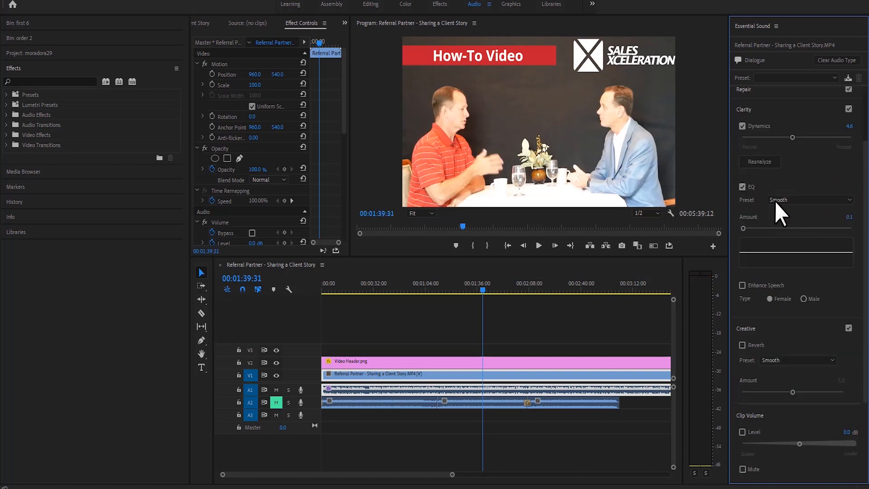
{"action": "left_click", "coordinate": [742, 187]}
{"action": "mouse_move", "coordinate": [742, 229]}
{"action": "left_mouse_down"}
{"action": "mouse_move", "coordinate": [758, 229]}
{"action": "mouse_move", "coordinate": [742, 234]}
{"action": "left_mouse_up"}
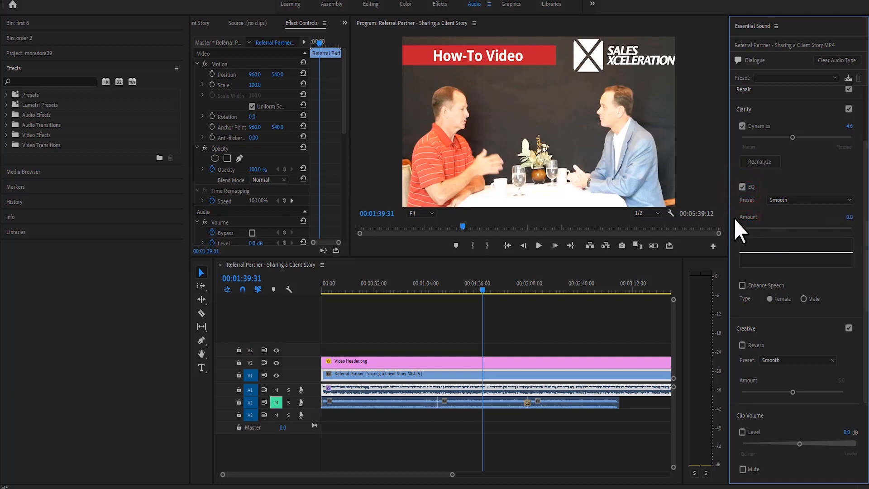
{"action": "left_click", "coordinate": [741, 187]}
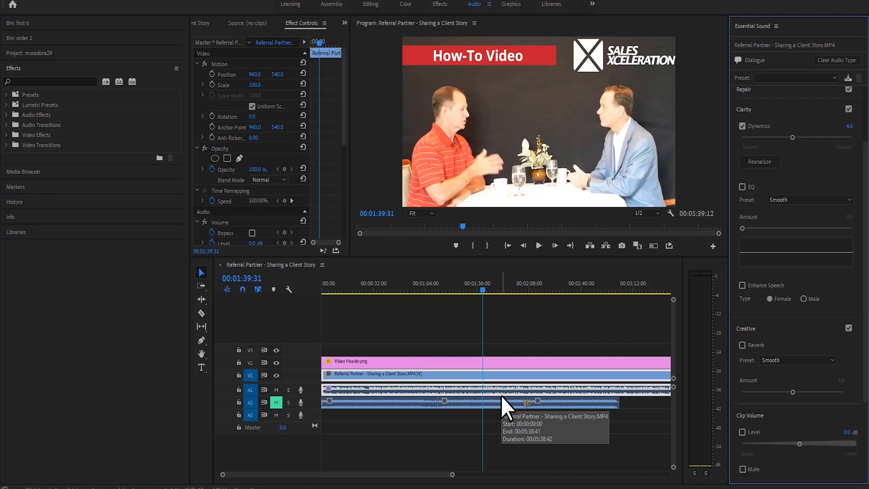
Enable Enhance Speech on the dialogue, compare it switched off and with the Female type during playback, and set the type to Male.
{"action": "left_click", "coordinate": [742, 284]}
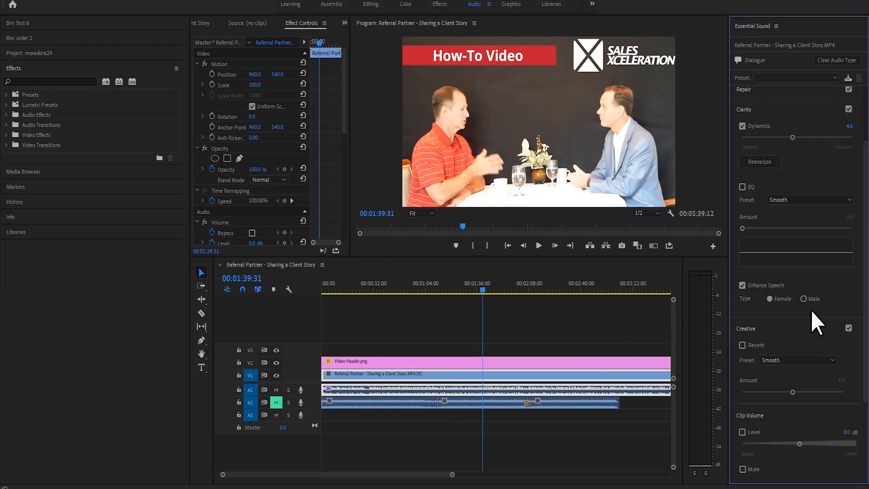
{"action": "left_click", "coordinate": [803, 299]}
{"action": "key", "text": "space"}
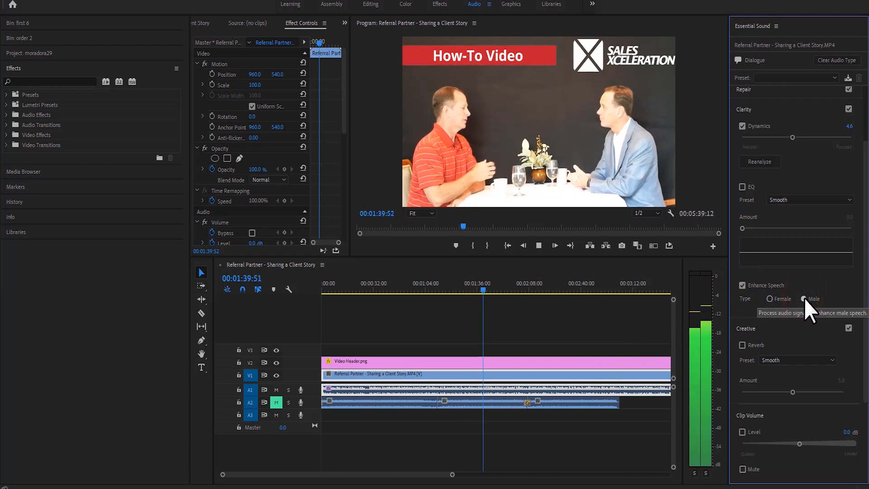
{"action": "left_click", "coordinate": [742, 285]}
{"action": "left_click", "coordinate": [744, 286]}
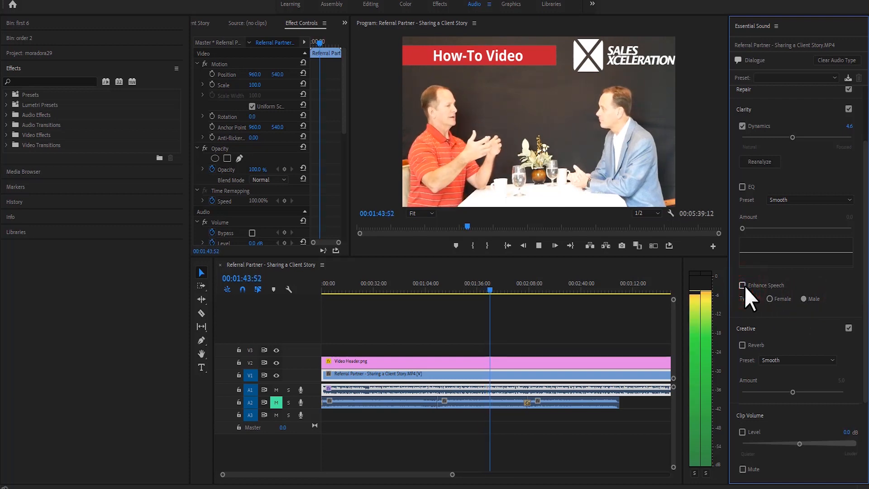
{"action": "left_click", "coordinate": [770, 299]}
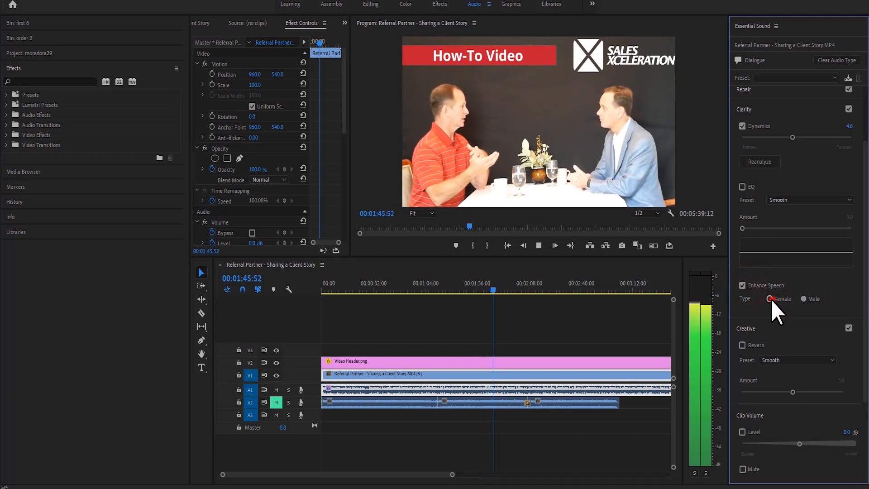
{"action": "left_click", "coordinate": [803, 299]}
{"action": "key", "text": "space"}
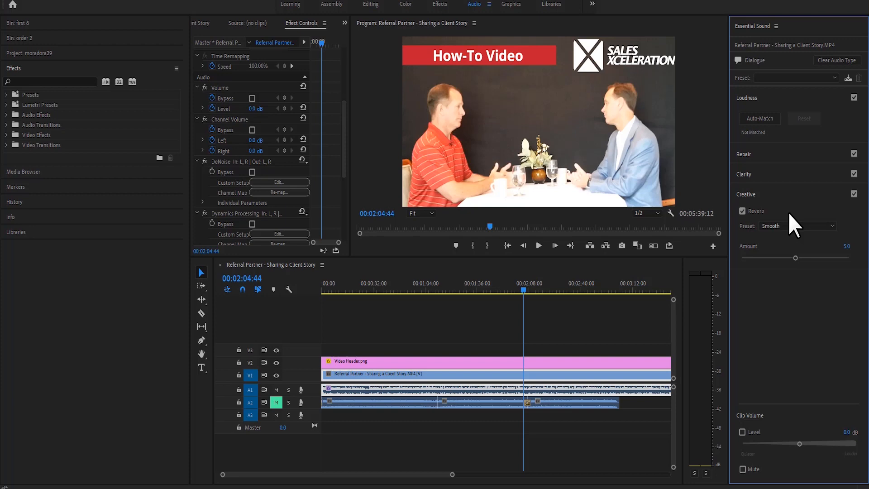
Check the available presets for the dialogue's Creative reverb and search the effects for "rev".
{"action": "left_click", "coordinate": [801, 225]}
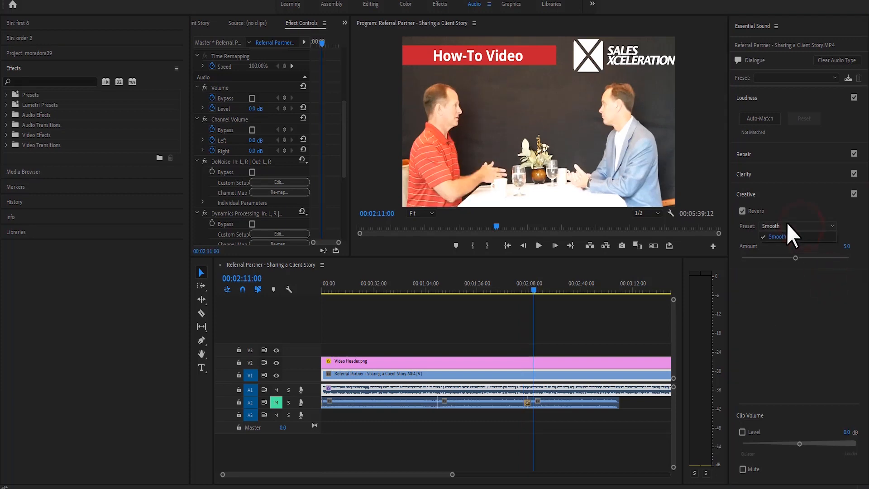
{"action": "left_click", "coordinate": [802, 317]}
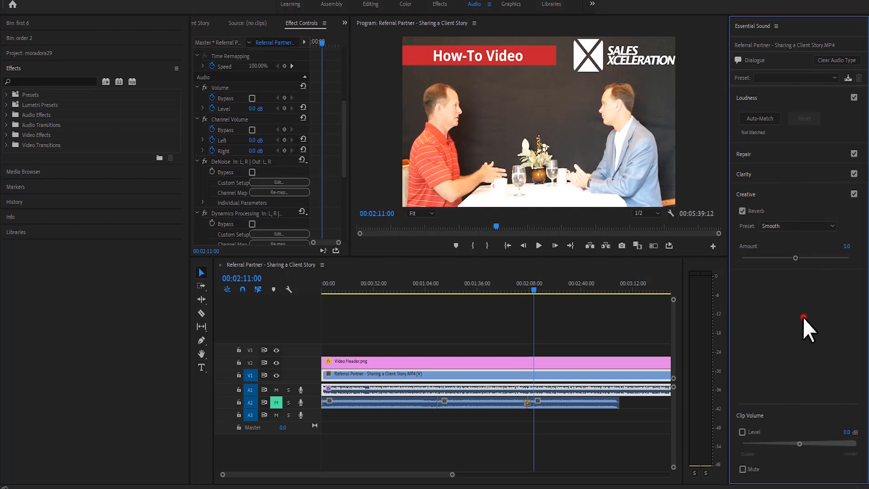
{"action": "left_click", "coordinate": [58, 81]}
{"action": "type", "text": "rev"}
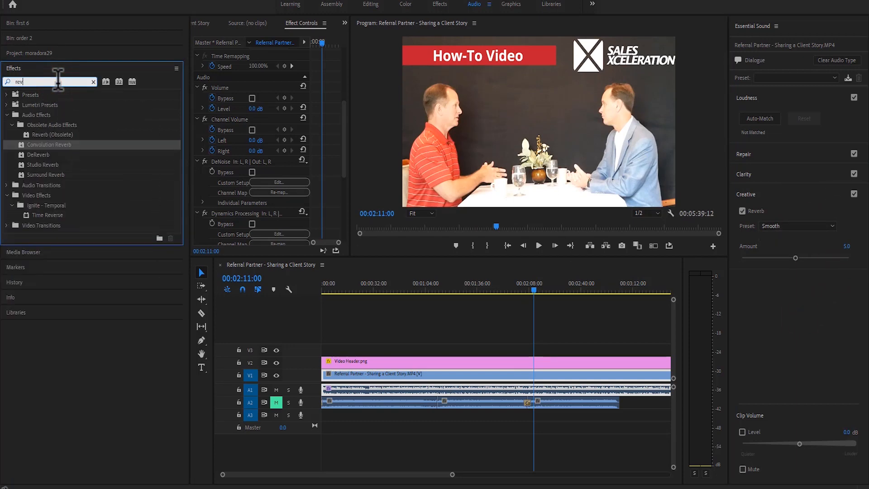
Apply the Reverb (Obsolete) effect to the dialogue clip on A1, accepting its replacement with the newer Studio Reverb.
{"action": "left_click", "coordinate": [51, 132]}
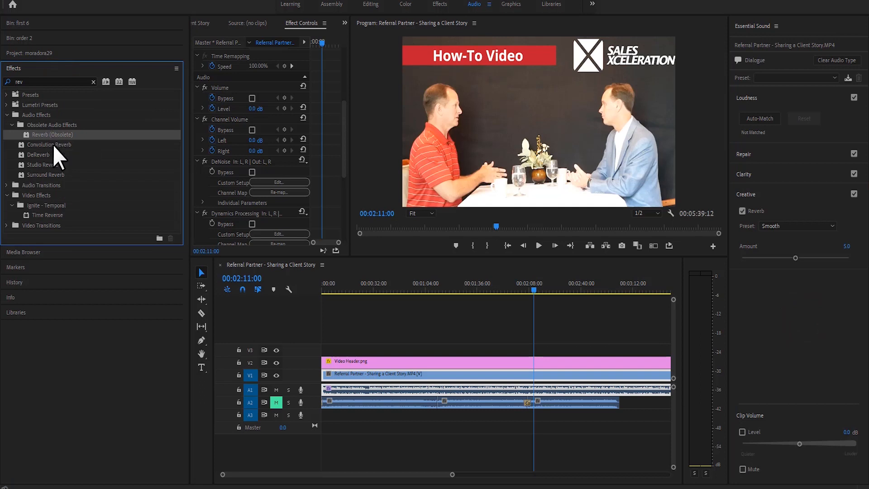
{"action": "left_click", "coordinate": [38, 133]}
{"action": "left_click", "coordinate": [52, 142]}
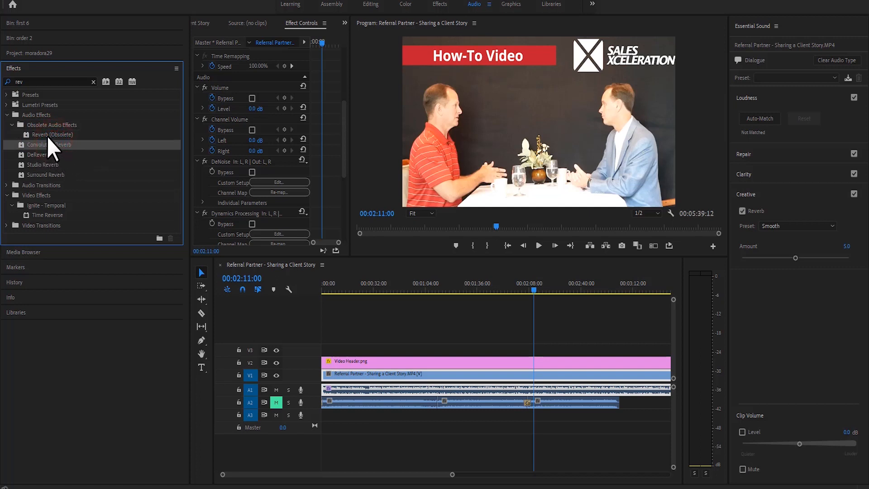
{"action": "left_click", "coordinate": [46, 134]}
{"action": "left_click_drag", "start_coordinate": [42, 135], "coordinate": [437, 390]}
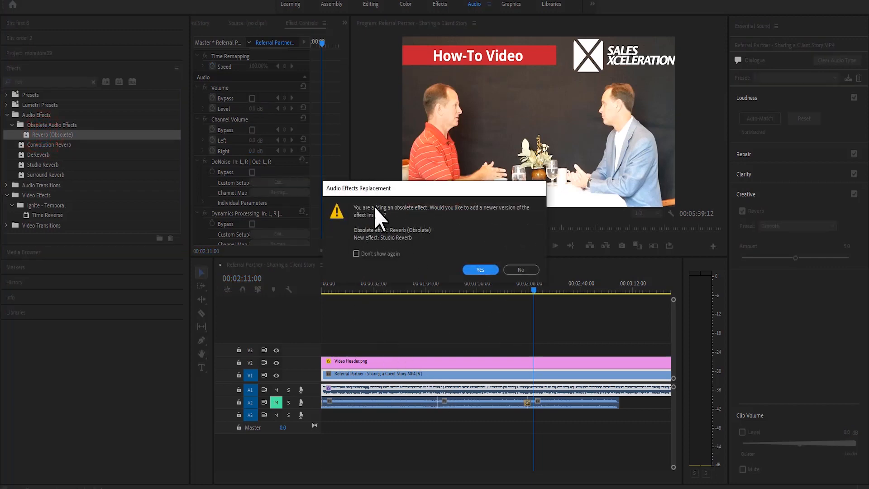
{"action": "left_click", "coordinate": [475, 270]}
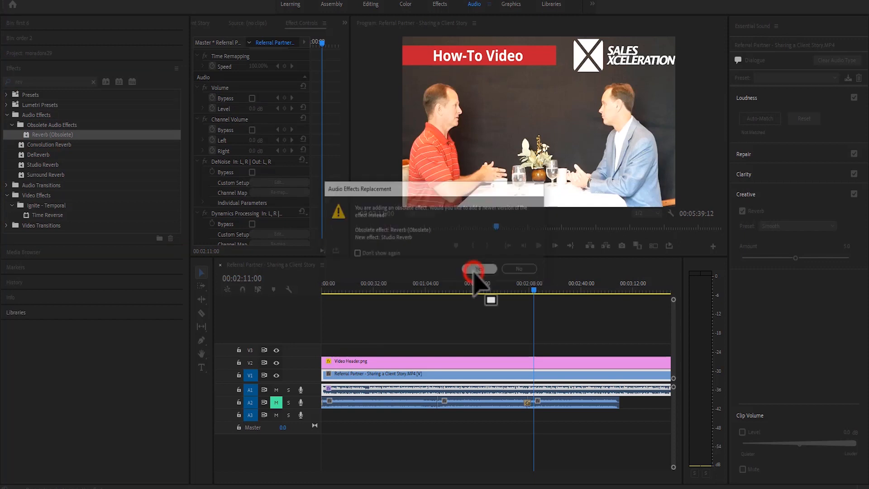
{"action": "scroll", "coordinate": [338, 186], "scroll_direction": "down", "scroll_amount": 5}
{"action": "scroll", "coordinate": [338, 186], "scroll_direction": "down", "scroll_amount": 3}
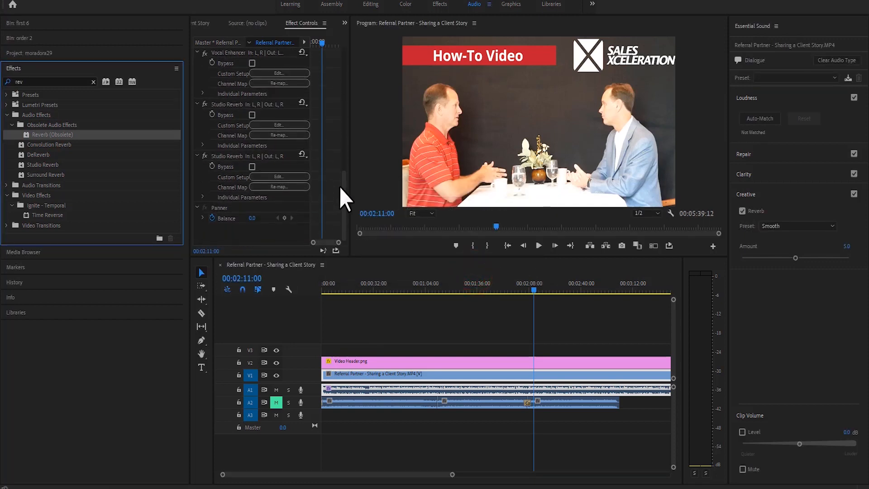
Open the added Studio Reverb's custom setup, choose the Great Hall preset, and compare playback with the effect on and bypassed.
{"action": "key", "text": "space"}
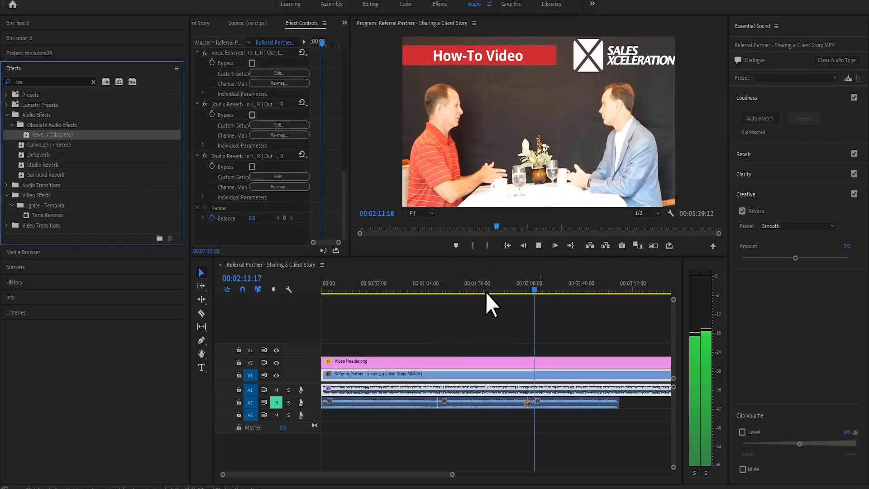
{"action": "left_click", "coordinate": [262, 176]}
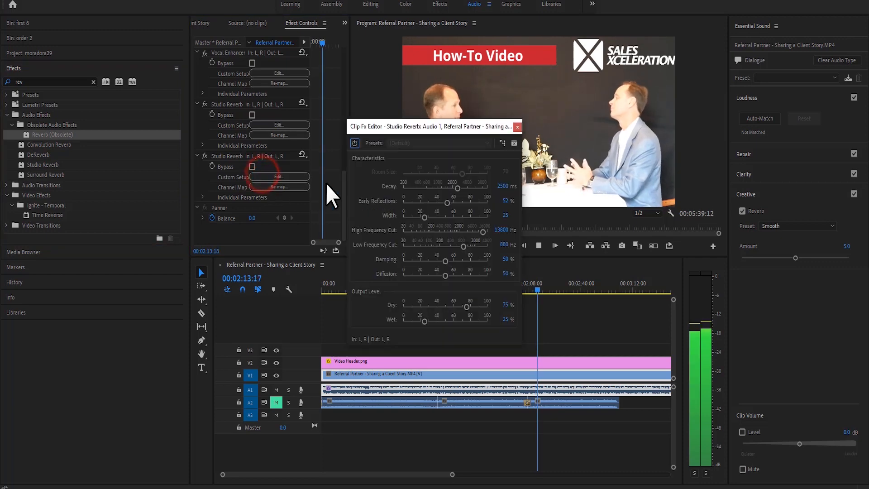
{"action": "left_click", "coordinate": [466, 142]}
{"action": "left_click", "coordinate": [466, 143]}
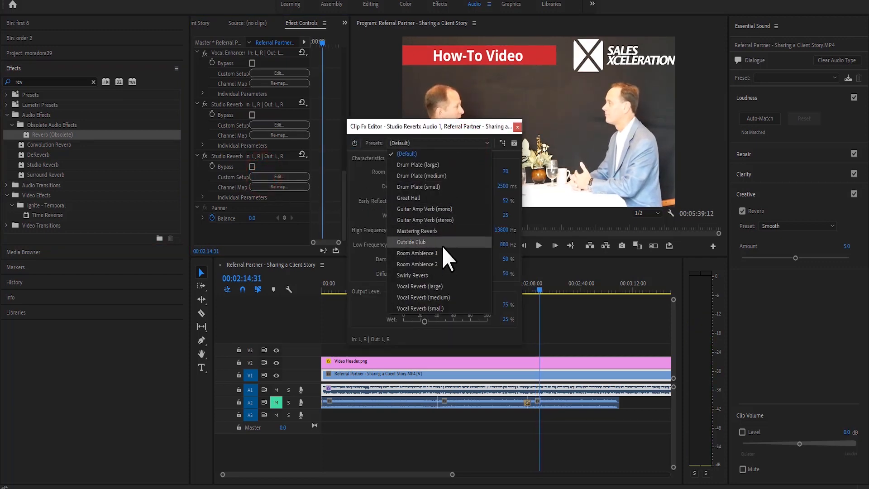
{"action": "left_click", "coordinate": [433, 197]}
{"action": "key", "text": "space"}
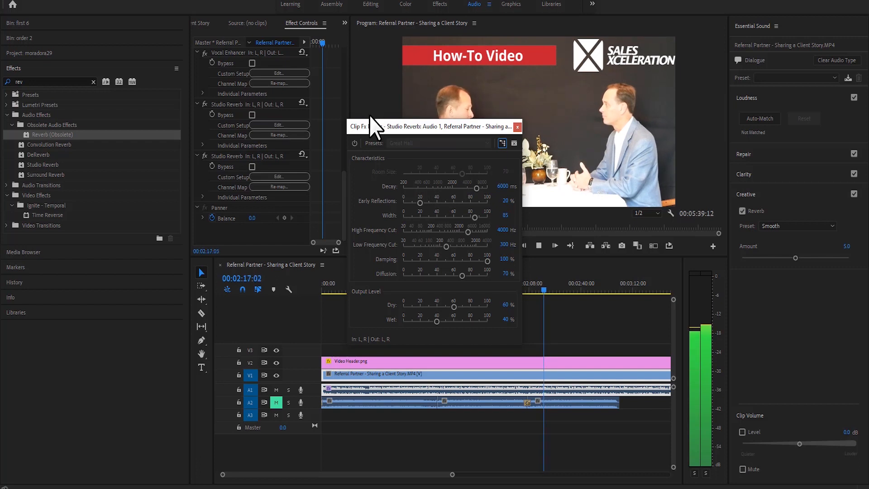
{"action": "left_click", "coordinate": [356, 143]}
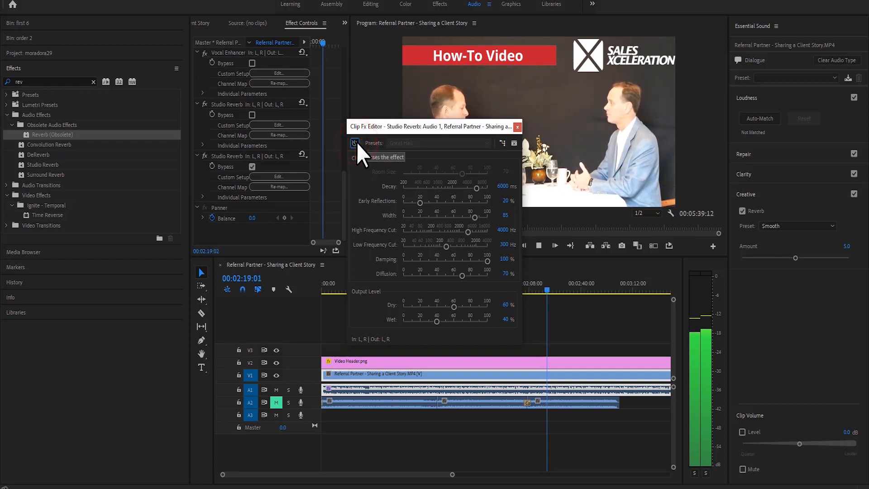
{"action": "left_click", "coordinate": [356, 143]}
{"action": "key", "text": "space"}
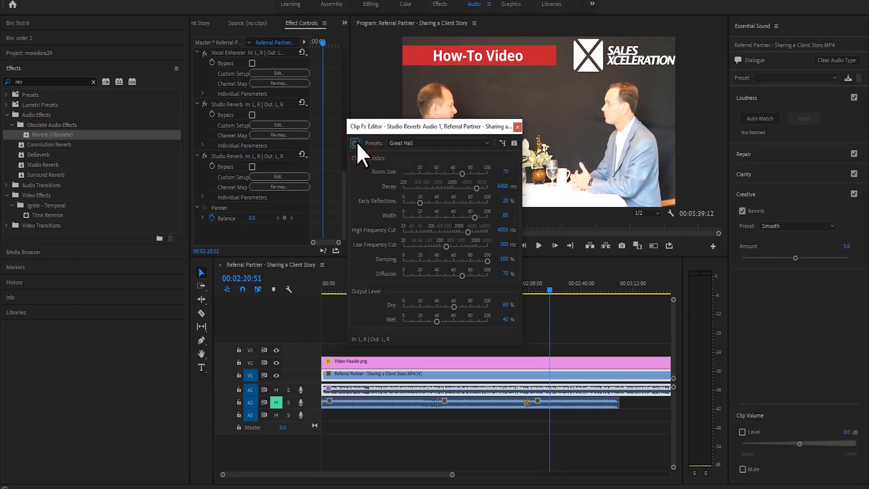
Switch the Studio Reverb to the Room Ambience 1 preset, play the dialogue, then bypass the effect and close its editor.
{"action": "left_click", "coordinate": [446, 144]}
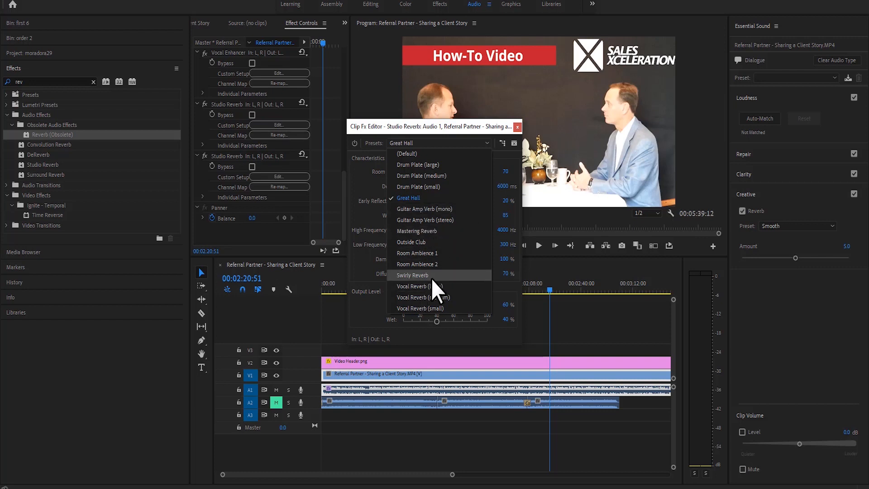
{"action": "left_click", "coordinate": [430, 253]}
{"action": "key", "text": "space"}
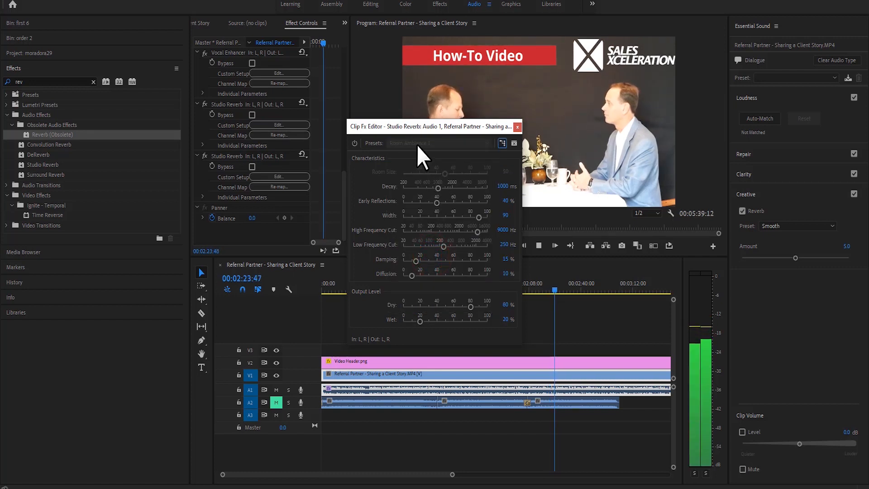
{"action": "key", "text": "space"}
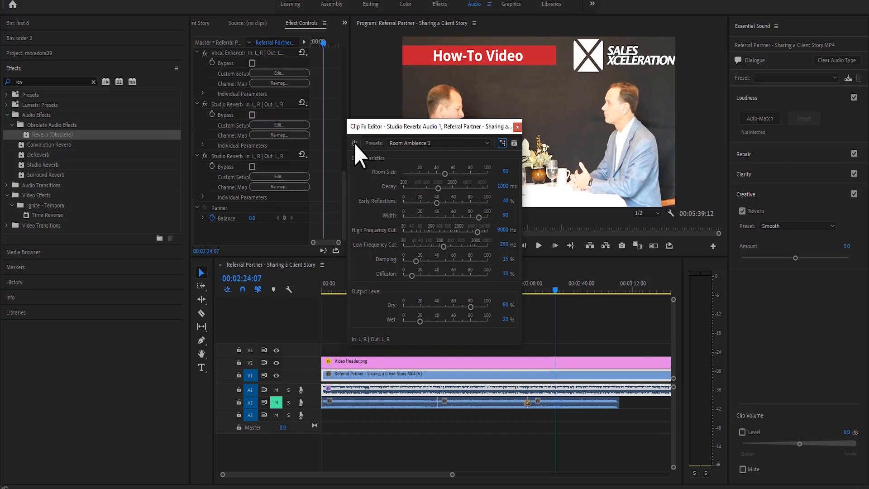
{"action": "left_click", "coordinate": [354, 143]}
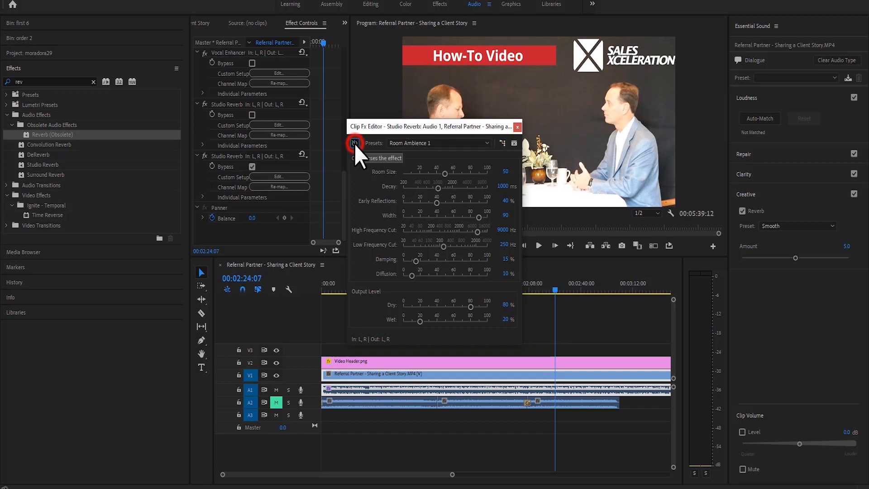
{"action": "left_click", "coordinate": [516, 126]}
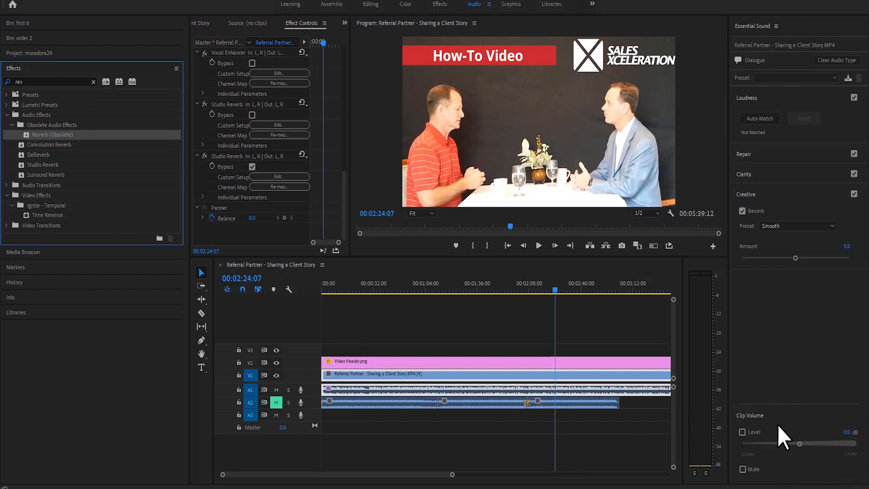
Enable the dialogue's clip volume level, play it at the loudest setting, and reduce it to slightly below the middle.
{"action": "key", "text": "space"}
{"action": "left_click", "coordinate": [754, 430]}
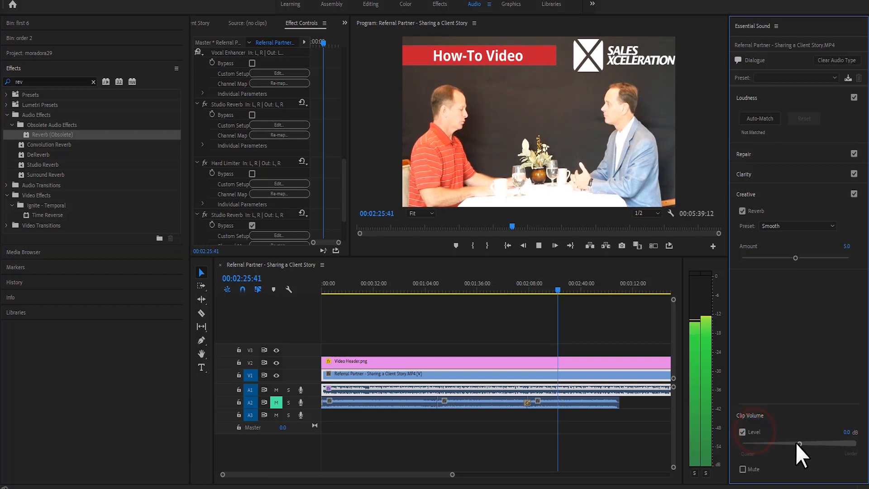
{"action": "key", "text": "space"}
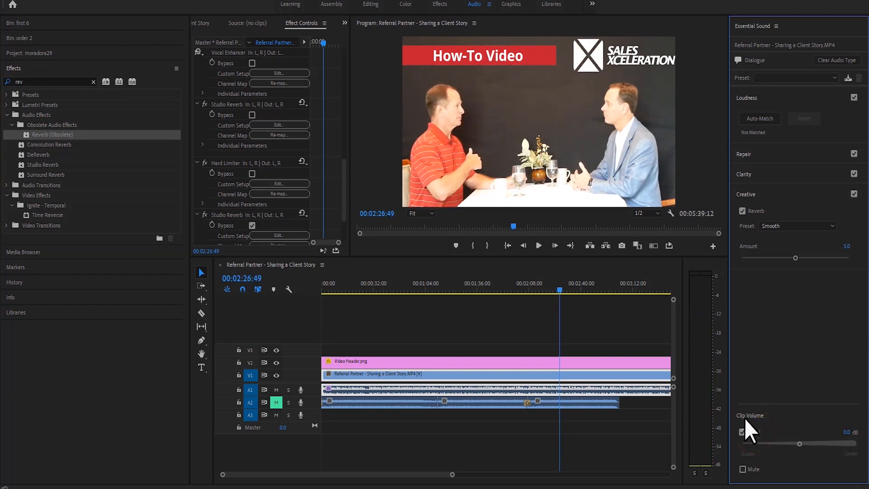
{"action": "key", "text": "space"}
{"action": "left_click_drag", "start_coordinate": [799, 444], "coordinate": [859, 443]}
{"action": "key", "text": "space"}
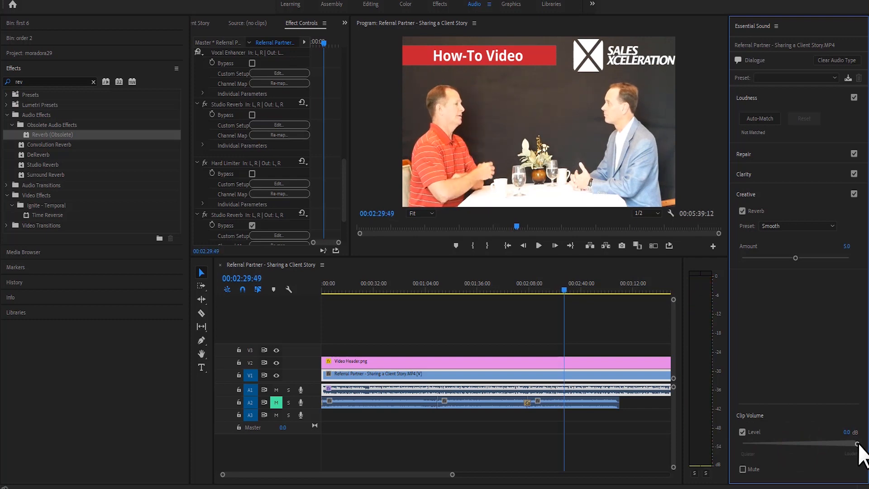
{"action": "key", "text": "space"}
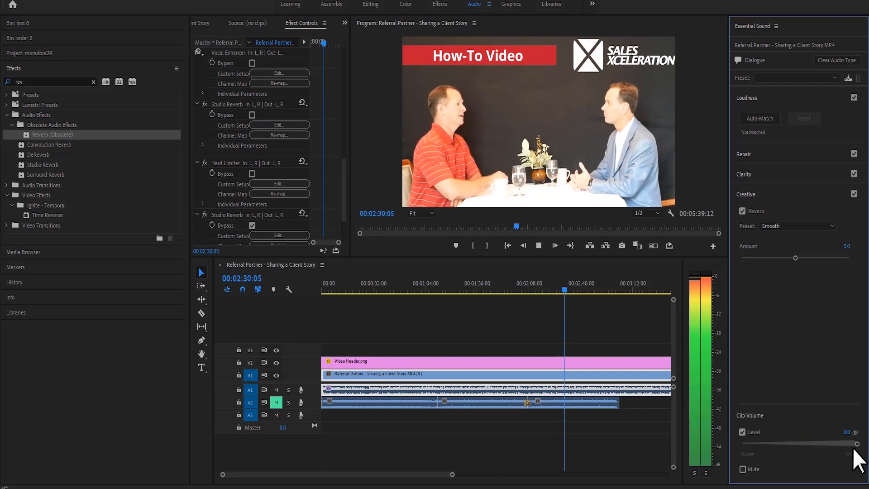
{"action": "left_click_drag", "start_coordinate": [855, 445], "coordinate": [786, 444]}
{"action": "key", "text": "space"}
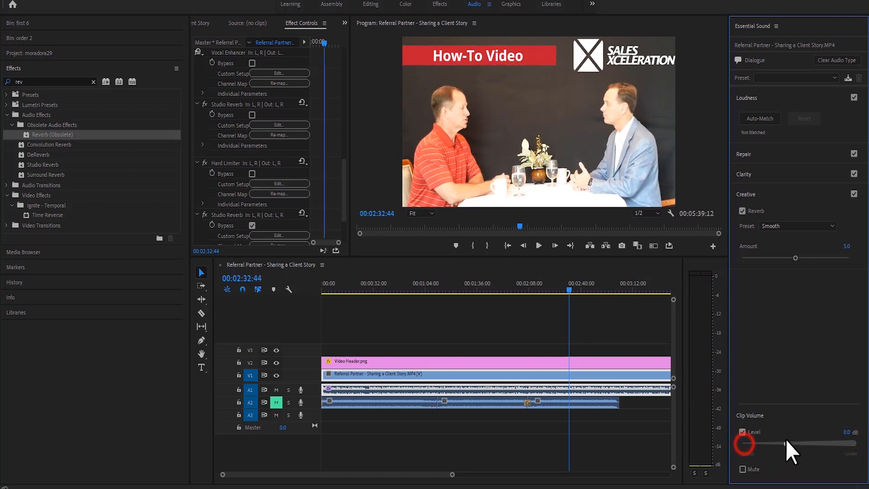
Mute the dialogue clip, play it, and unmute it again.
{"action": "left_click", "coordinate": [751, 470]}
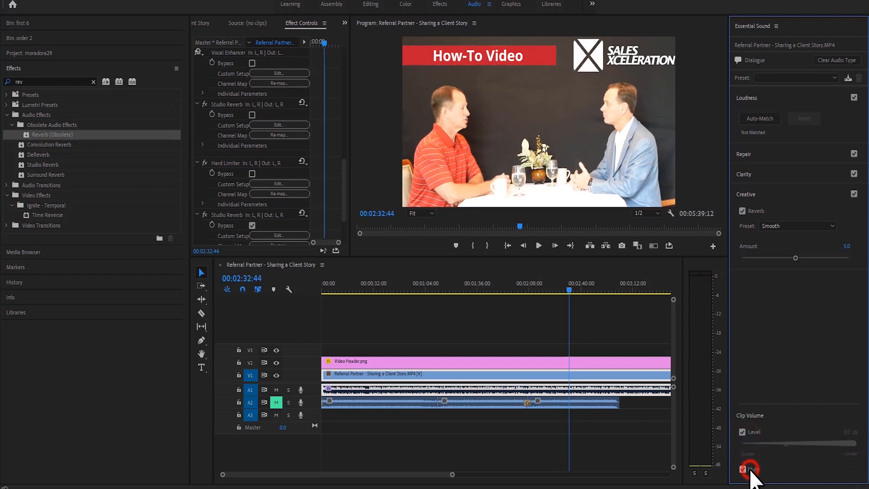
{"action": "key", "text": "space"}
{"action": "left_click", "coordinate": [751, 470]}
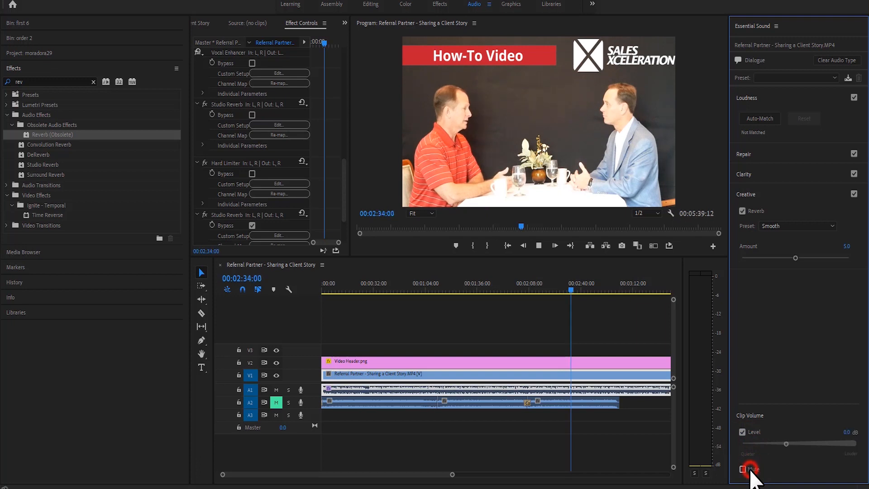
{"action": "key", "text": "space"}
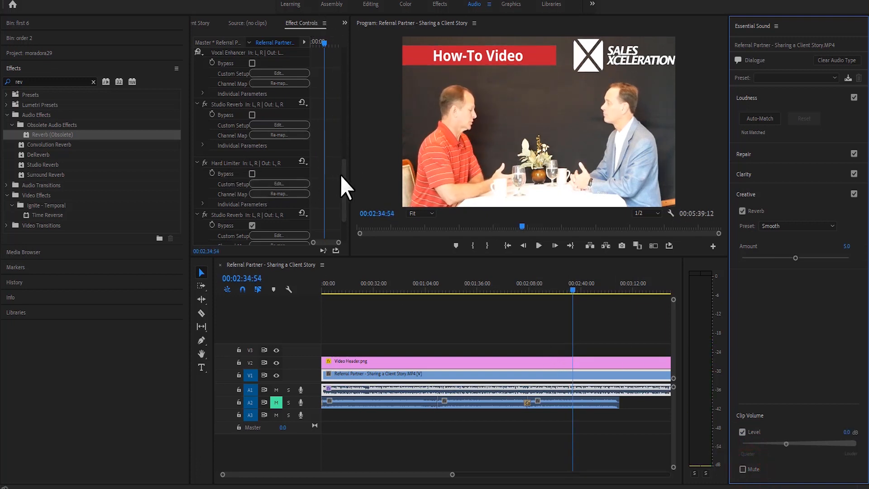
Raise the dialogue clip's Volume level to 15.0 dB in its audio effect settings.
{"action": "left_click_drag", "start_coordinate": [340, 175], "coordinate": [338, 71]}
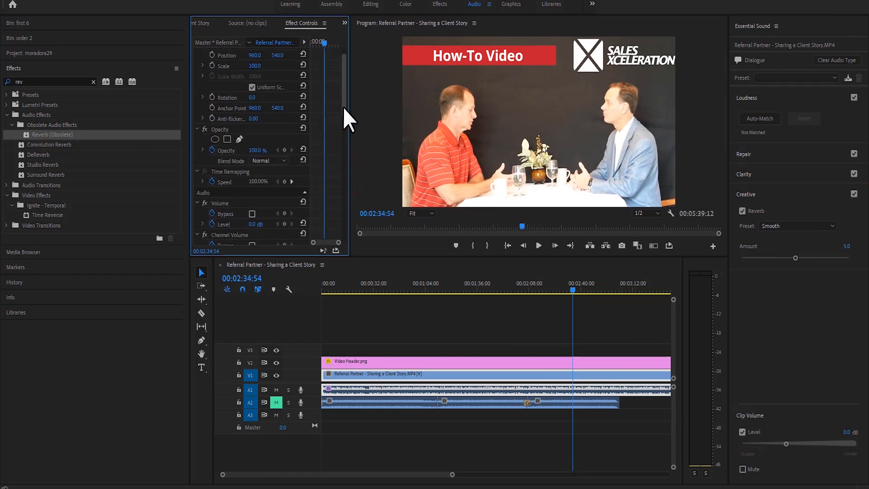
{"action": "left_click_drag", "start_coordinate": [343, 107], "coordinate": [333, 162]}
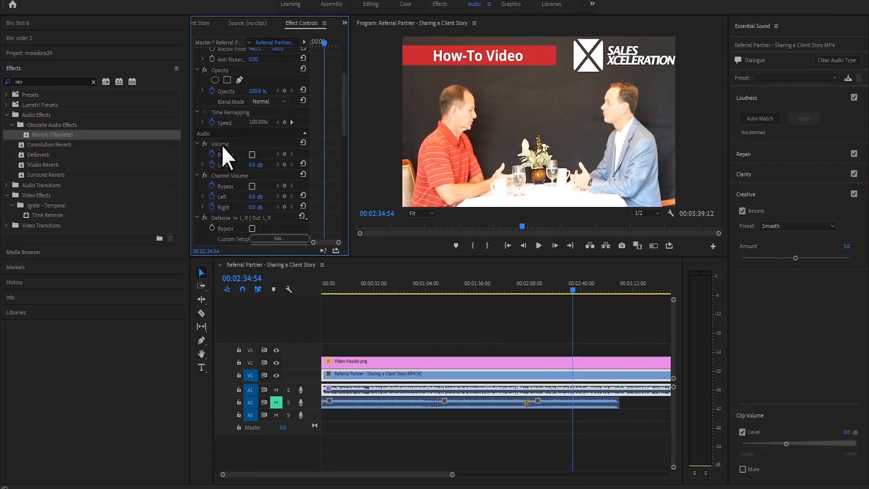
{"action": "left_click_drag", "start_coordinate": [253, 165], "coordinate": [290, 164]}
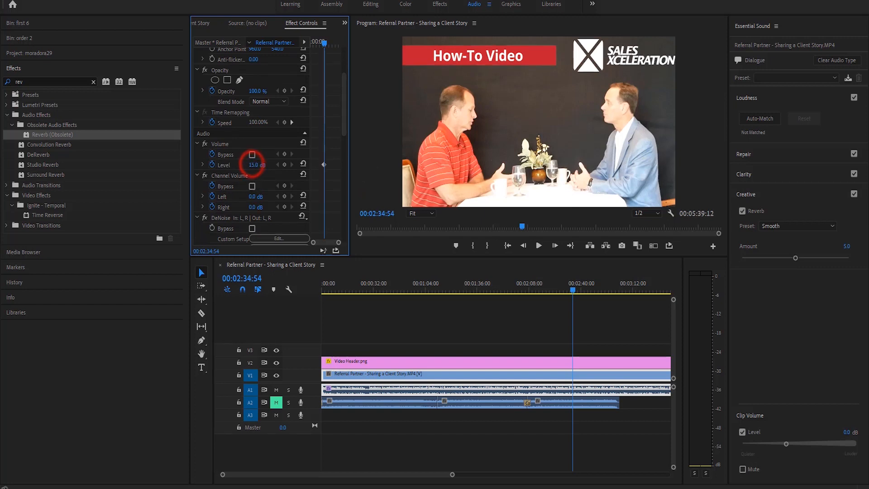
Play the dialogue and lower its Volume level to 11.2 dB during playback.
{"action": "key", "text": "space"}
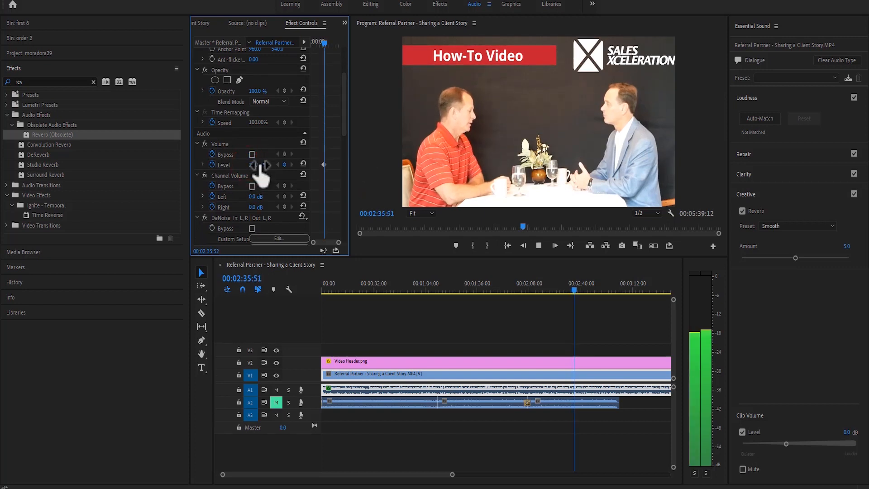
{"action": "left_click_drag", "start_coordinate": [258, 165], "coordinate": [248, 166]}
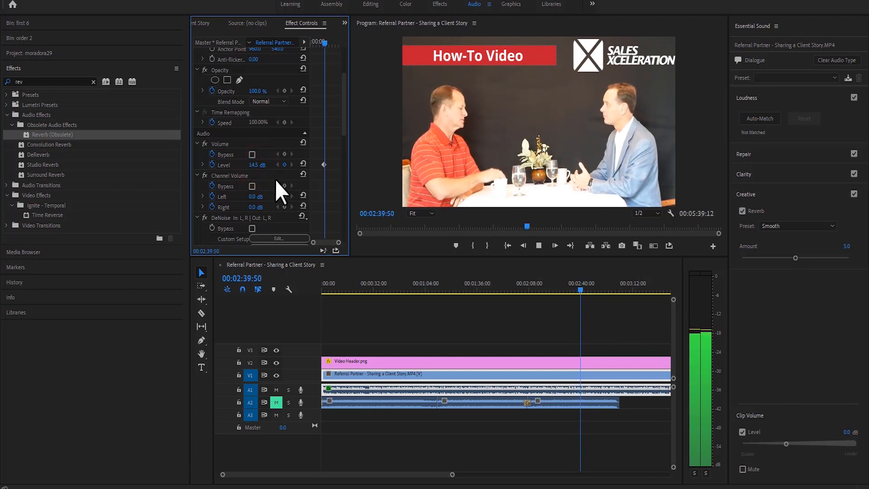
{"action": "key", "text": "space"}
{"action": "key", "text": "space"}
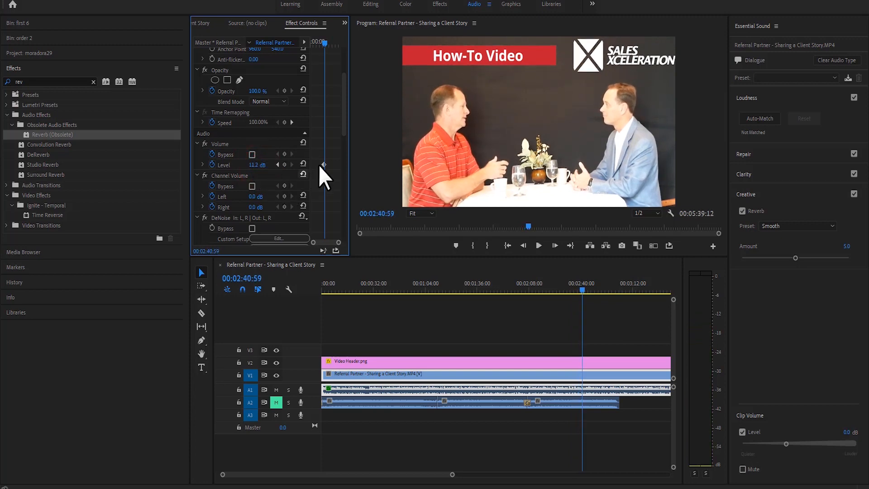
Widen the effect settings' keyframe area and delete the dialogue clip's volume level keyframes.
{"action": "left_click_drag", "start_coordinate": [331, 176], "coordinate": [315, 155]}
{"action": "left_click_drag", "start_coordinate": [191, 156], "coordinate": [132, 160]}
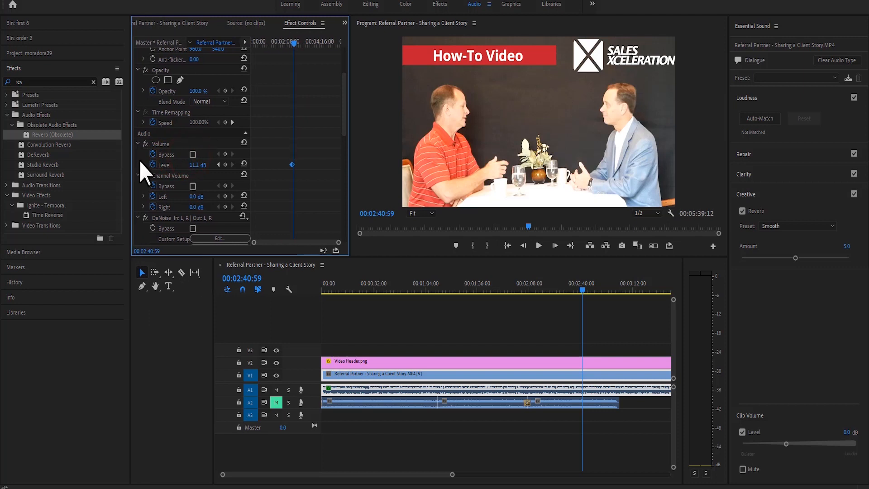
{"action": "left_click", "coordinate": [395, 291]}
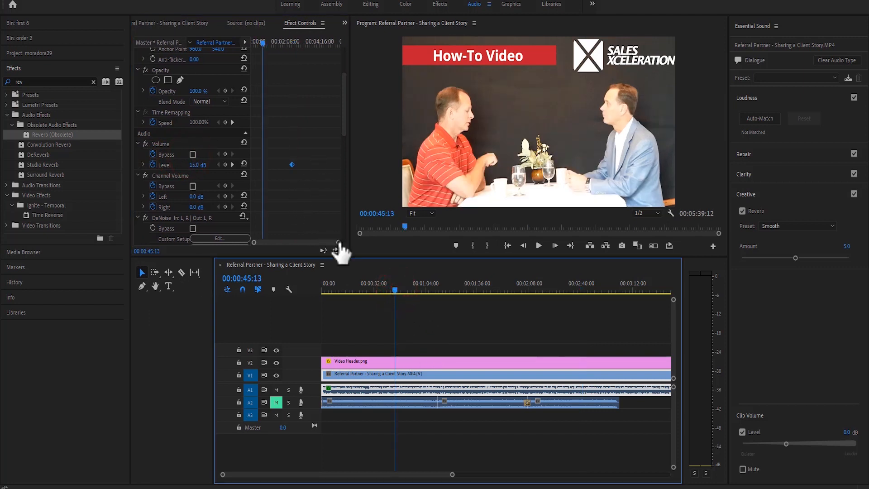
{"action": "mouse_move", "coordinate": [339, 243]}
{"action": "left_mouse_down"}
{"action": "mouse_move", "coordinate": [323, 243]}
{"action": "mouse_move", "coordinate": [334, 242]}
{"action": "left_mouse_up"}
{"action": "left_click", "coordinate": [314, 185]}
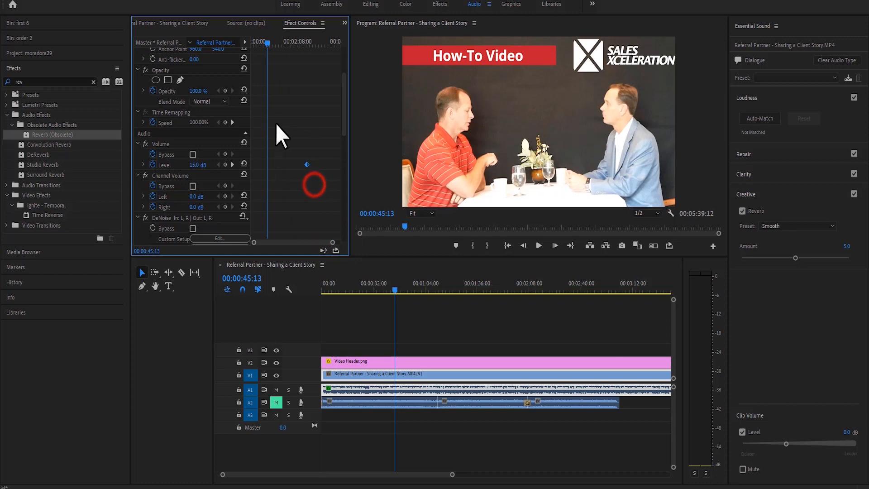
{"action": "key", "text": "Delete"}
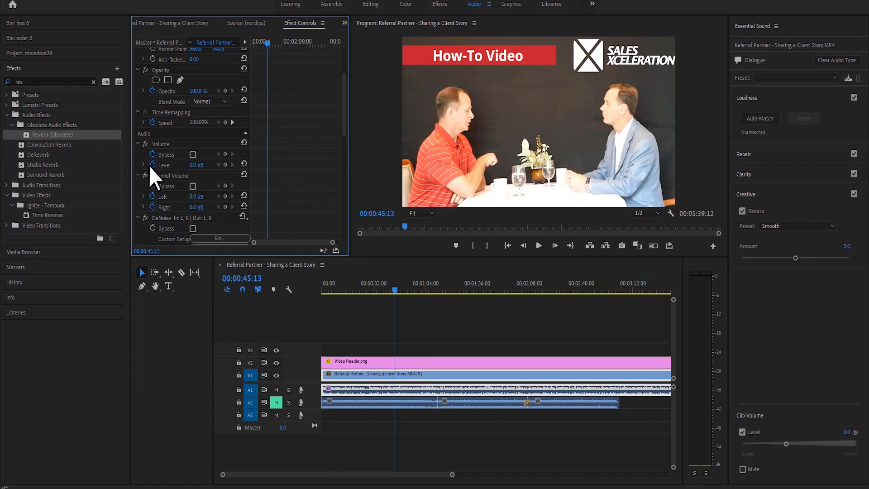
Keyframe the dialogue's volume level at 10.6 dB around 00:00:37:27 and at -8.7 dB around 00:00:58:41.
{"action": "left_click", "coordinate": [259, 41]}
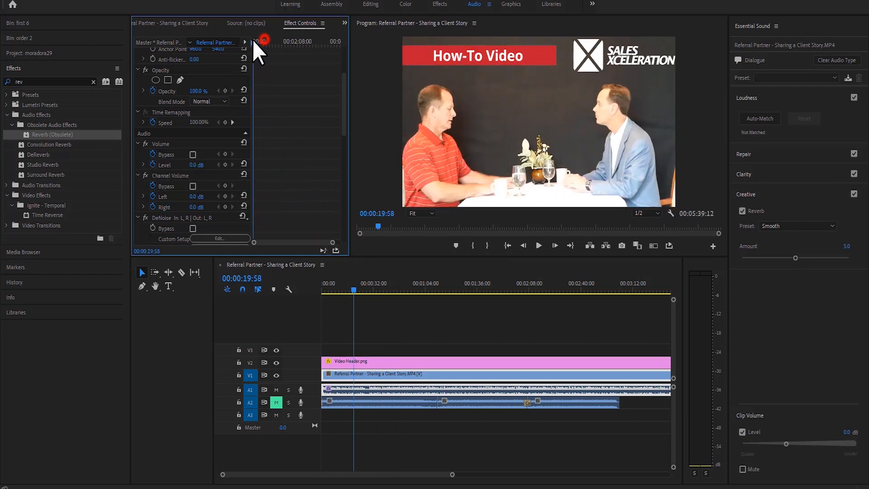
{"action": "left_click_drag", "start_coordinate": [251, 40], "coordinate": [265, 54]}
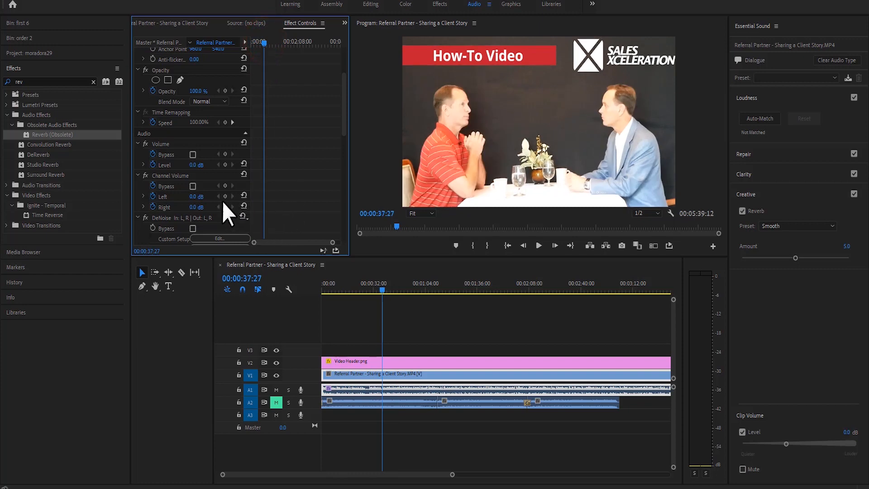
{"action": "left_click_drag", "start_coordinate": [196, 165], "coordinate": [250, 165]}
{"action": "key", "text": "space"}
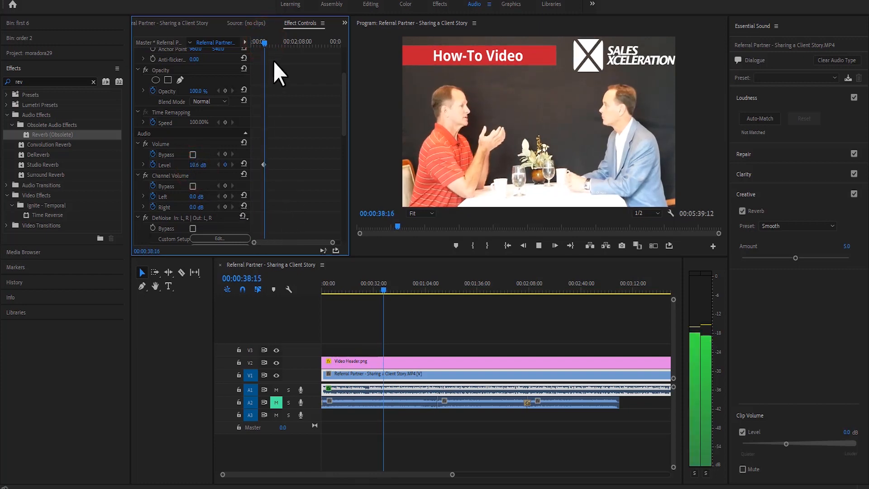
{"action": "left_click_drag", "start_coordinate": [262, 40], "coordinate": [272, 44]}
{"action": "left_click_drag", "start_coordinate": [195, 165], "coordinate": [141, 164]}
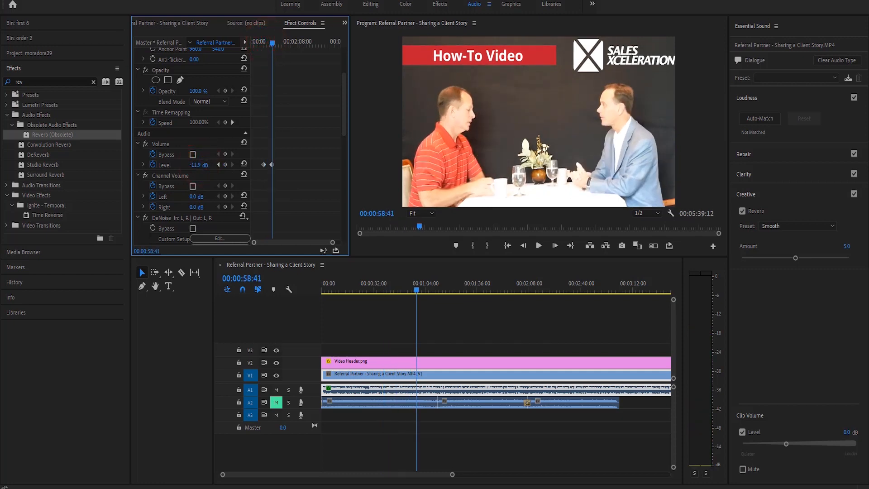
Play the dialogue from the first volume keyframe and check the level between the two keyframes.
{"action": "left_click_drag", "start_coordinate": [273, 43], "coordinate": [263, 44]}
{"action": "key", "text": "space"}
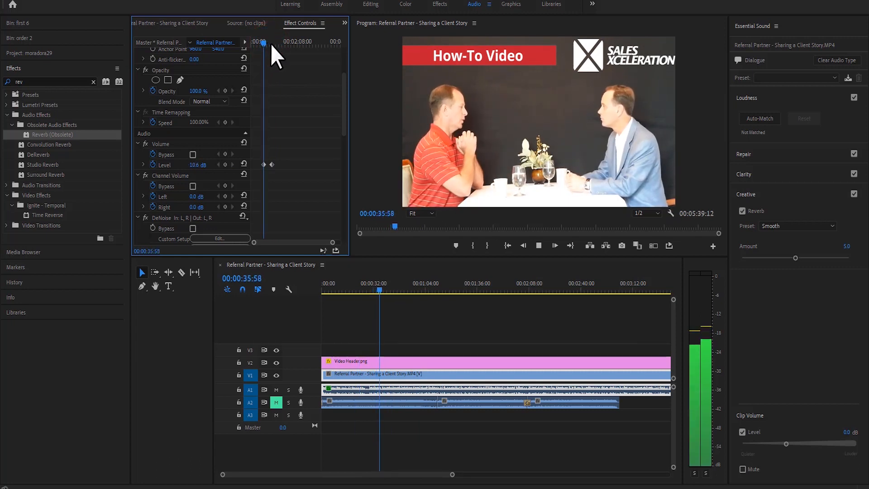
{"action": "left_click", "coordinate": [268, 43]}
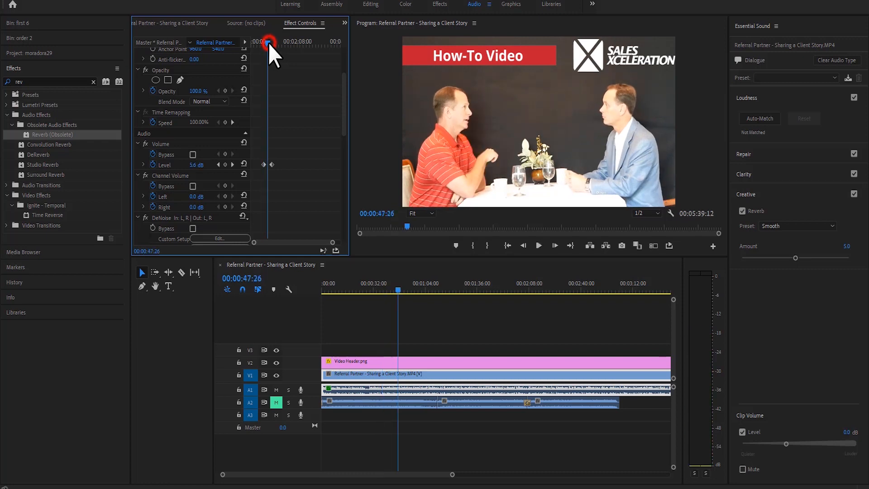
{"action": "left_click", "coordinate": [271, 43]}
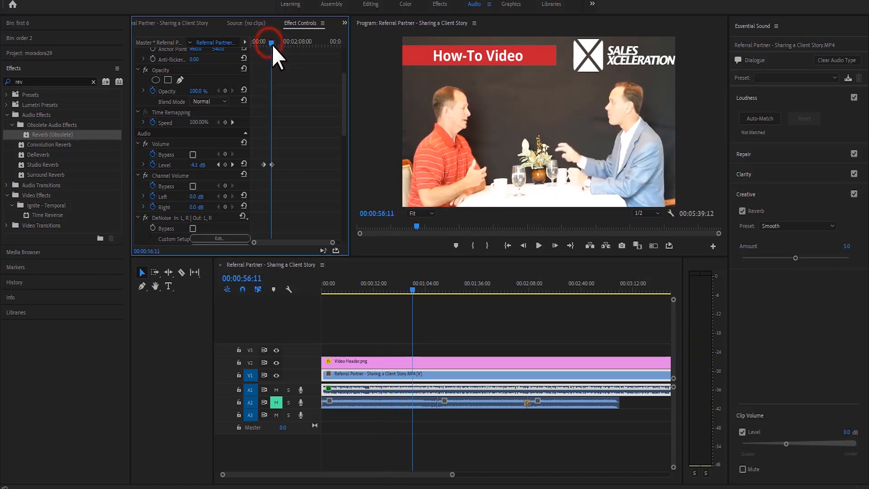
{"action": "key", "text": "space"}
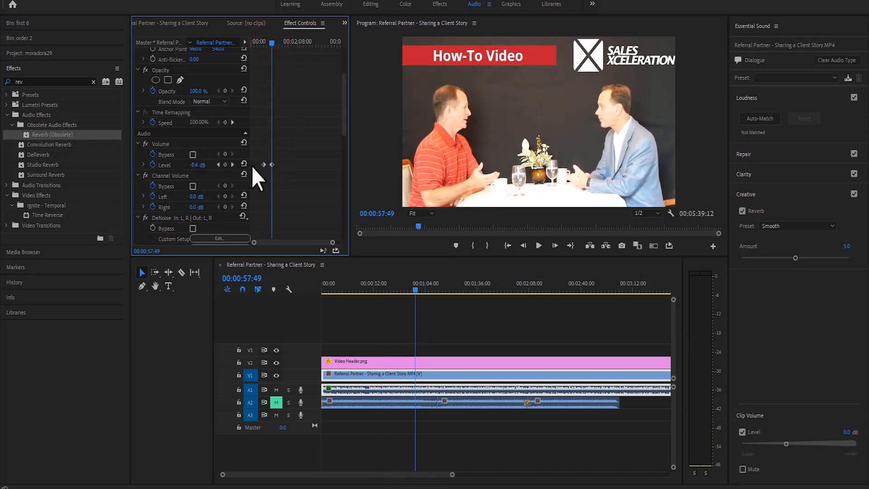
Save the project and delete both volume level keyframes from the dialogue clip.
{"action": "key", "text": "ctrl+s"}
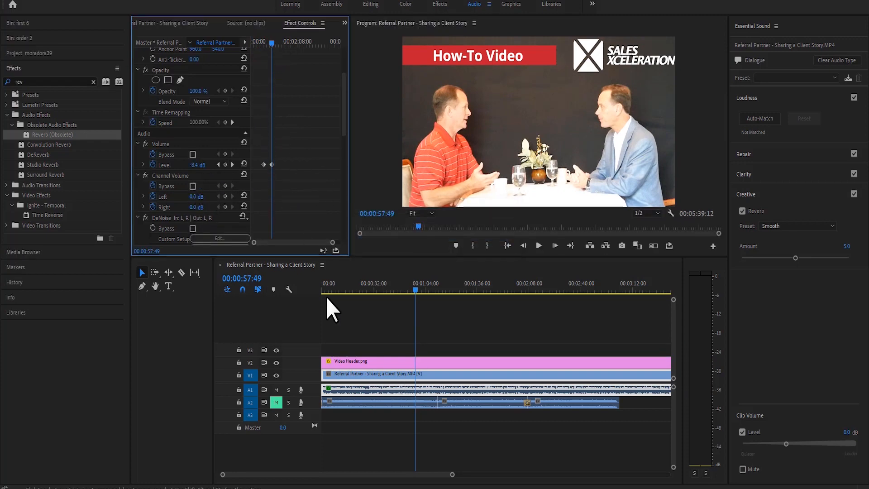
{"action": "left_click_drag", "start_coordinate": [271, 43], "coordinate": [290, 45]}
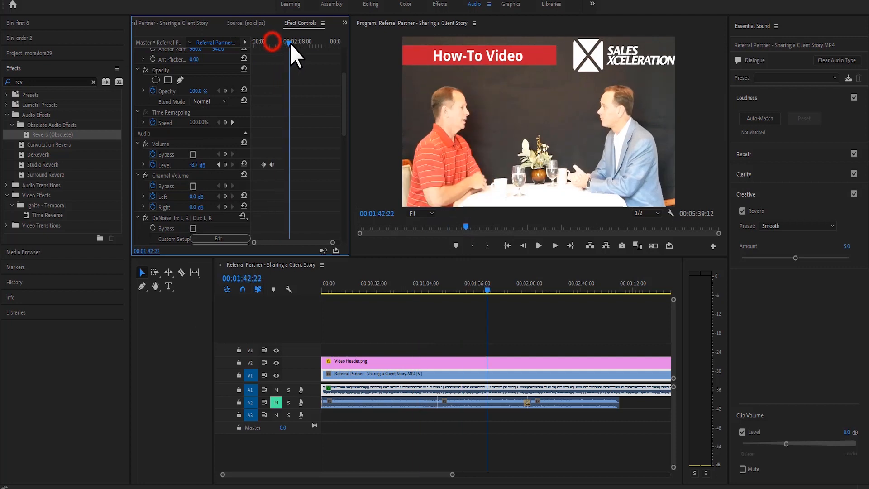
{"action": "left_click_drag", "start_coordinate": [317, 189], "coordinate": [244, 142]}
Unmute the background music on track A2, keep the A1 dialogue audible, and play both from the sequence's beginning.
{"action": "left_click", "coordinate": [498, 432]}
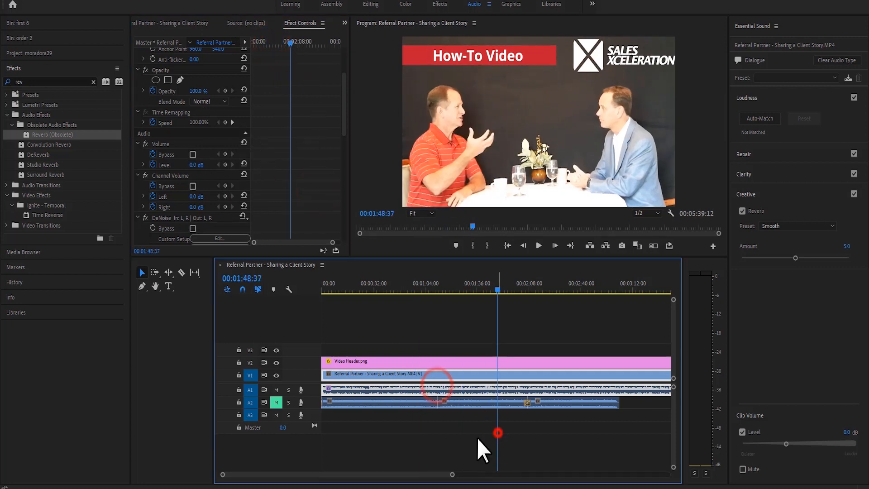
{"action": "left_click", "coordinate": [278, 391]}
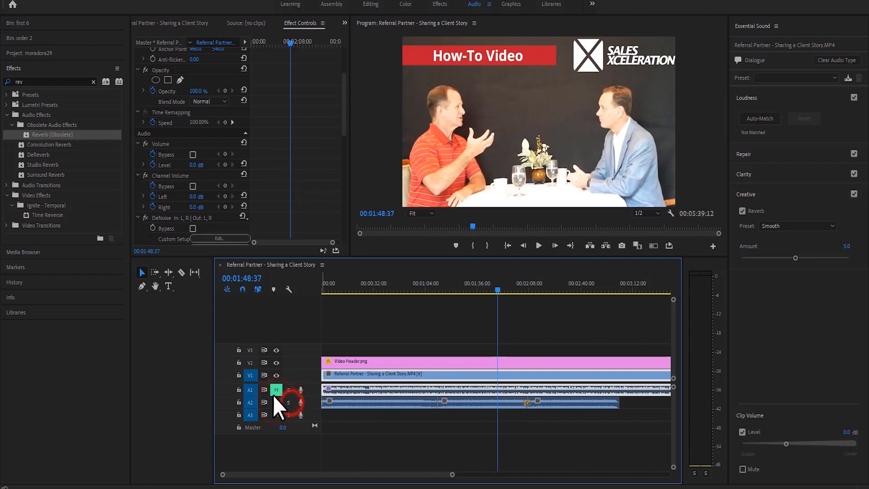
{"action": "left_click", "coordinate": [274, 392]}
{"action": "left_click_drag", "start_coordinate": [353, 284], "coordinate": [324, 283]}
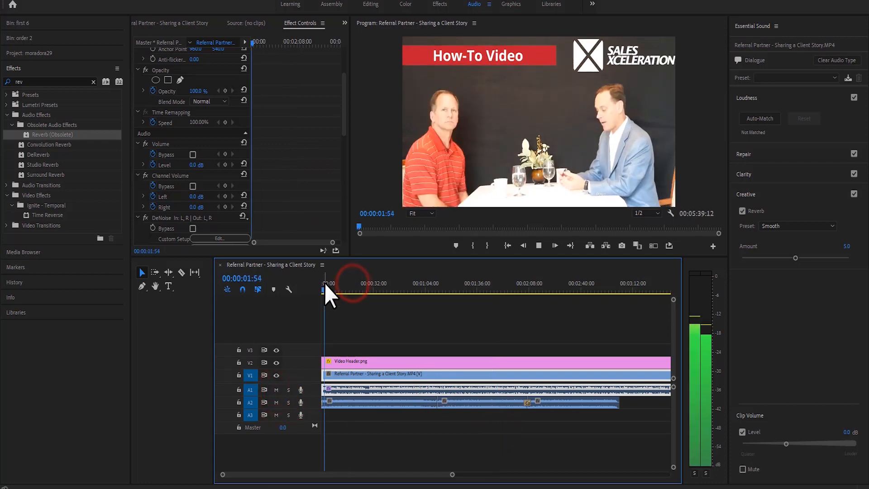
{"action": "key", "text": "space"}
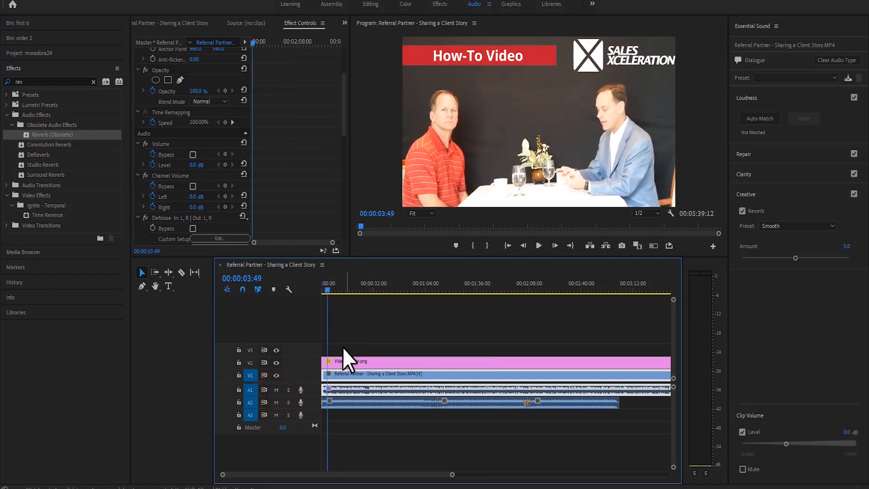
Select the first background music clip on A2, play it with the dialogue, and assign it the Music audio type.
{"action": "left_click", "coordinate": [354, 404]}
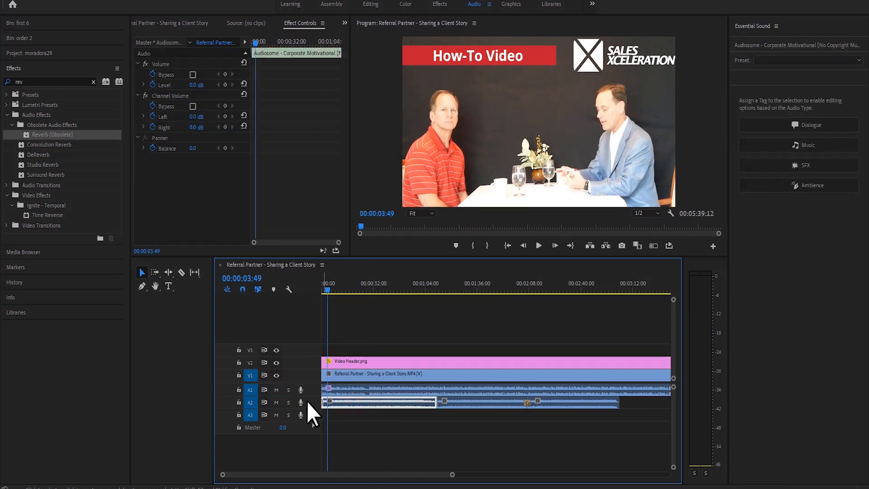
{"action": "key", "text": "space"}
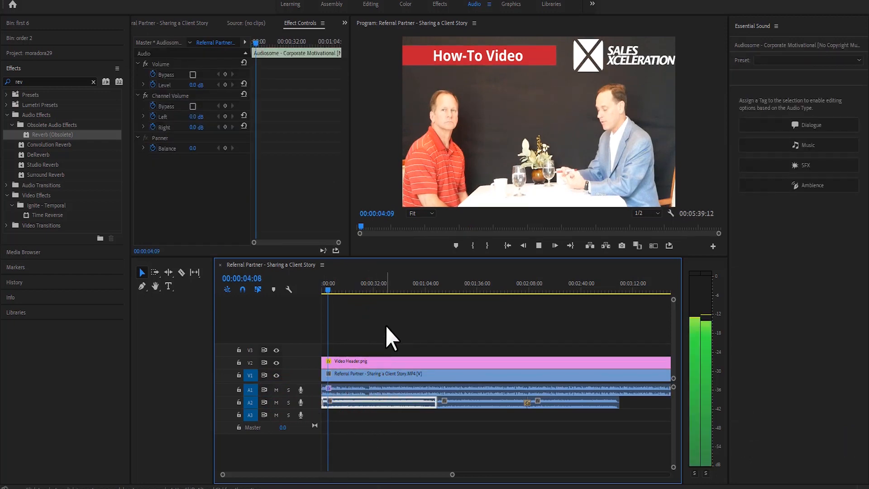
{"action": "key", "text": "space"}
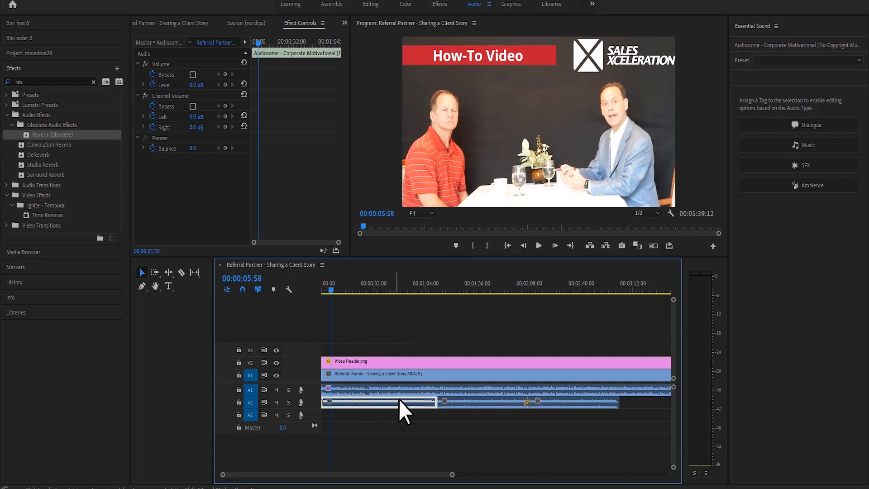
{"action": "left_click", "coordinate": [376, 409]}
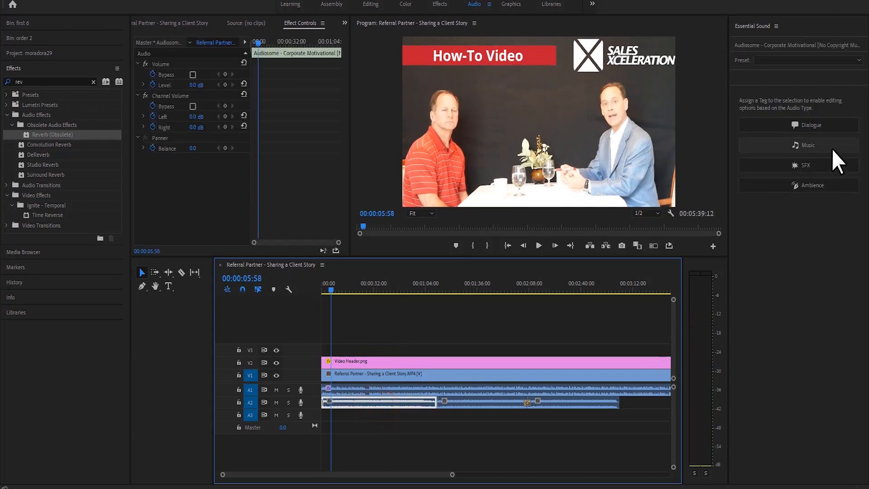
{"action": "left_click", "coordinate": [832, 149]}
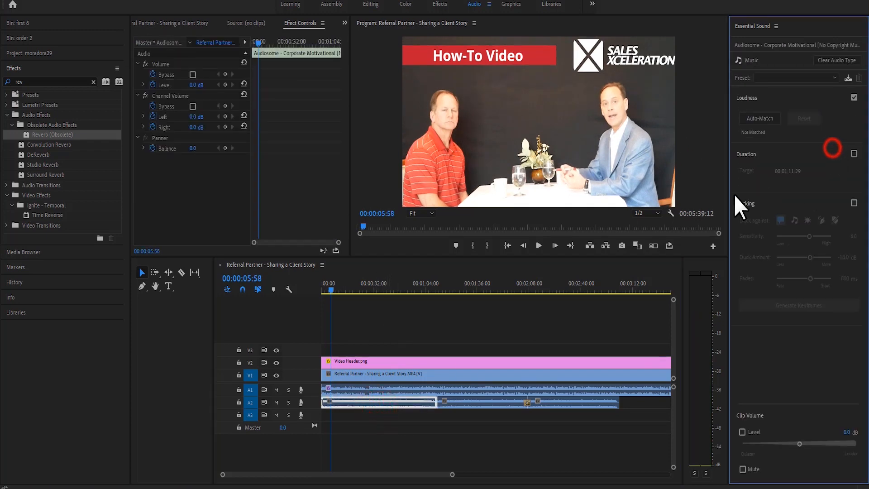
Auto-match the music clip's loudness and play it together with the dialogue.
{"action": "left_click", "coordinate": [761, 117]}
{"action": "key", "text": "space"}
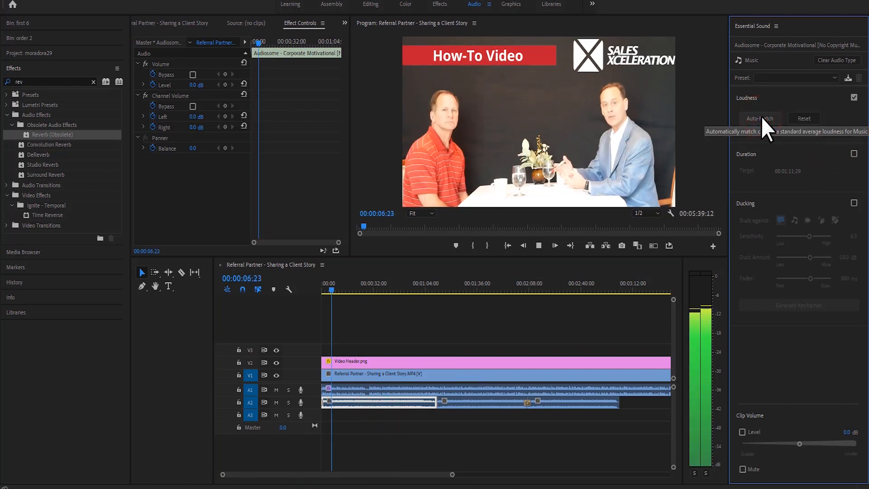
{"action": "key", "text": "space"}
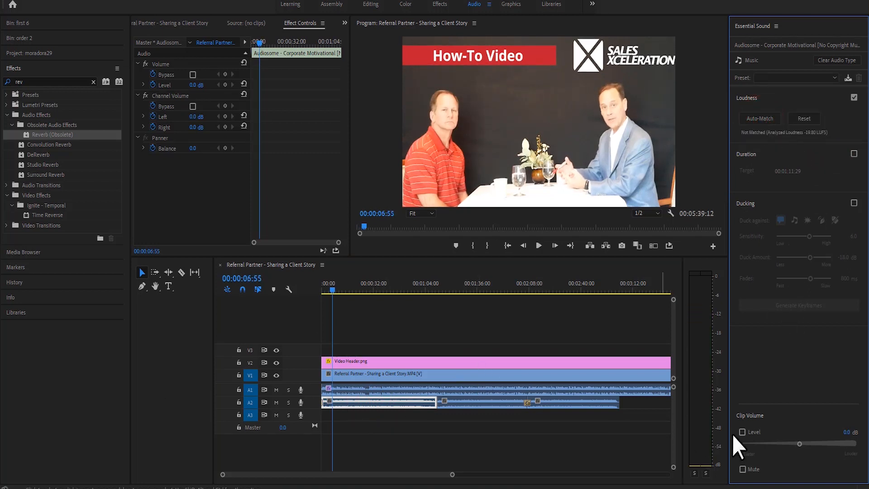
{"action": "key", "text": "space"}
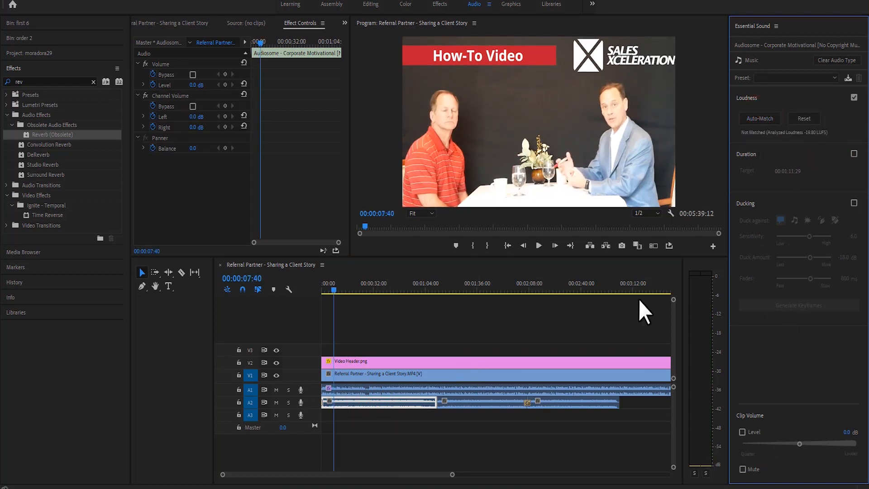
Enable the music clip's clip volume level and reduce it to near the quiet end during playback.
{"action": "left_click", "coordinate": [756, 433]}
{"action": "left_click", "coordinate": [796, 443]}
{"action": "key", "text": "space"}
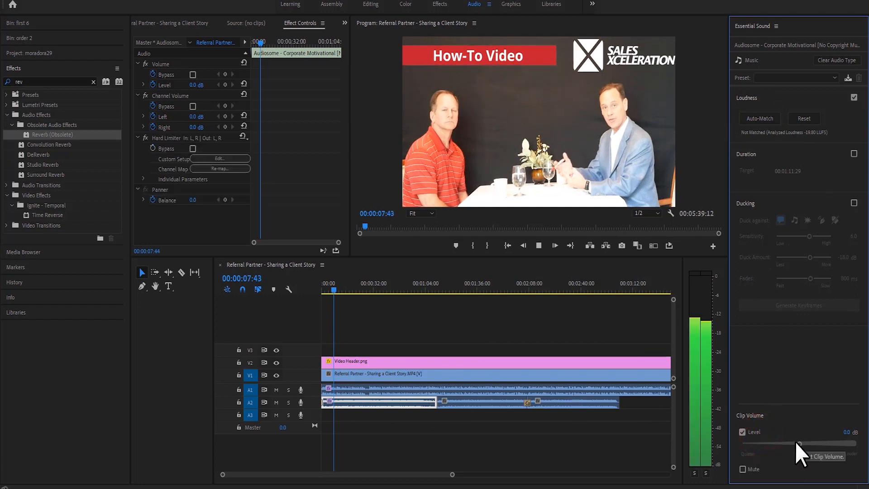
{"action": "left_click_drag", "start_coordinate": [795, 442], "coordinate": [765, 442]}
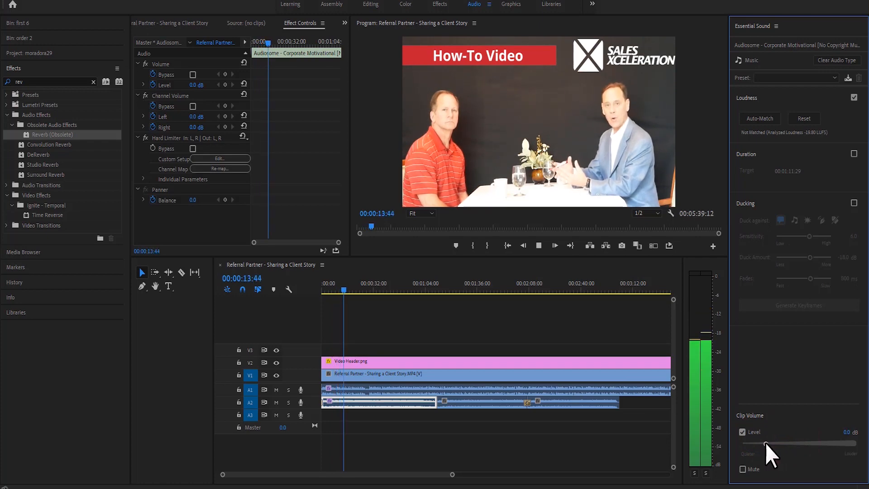
{"action": "left_click_drag", "start_coordinate": [765, 442], "coordinate": [760, 442]}
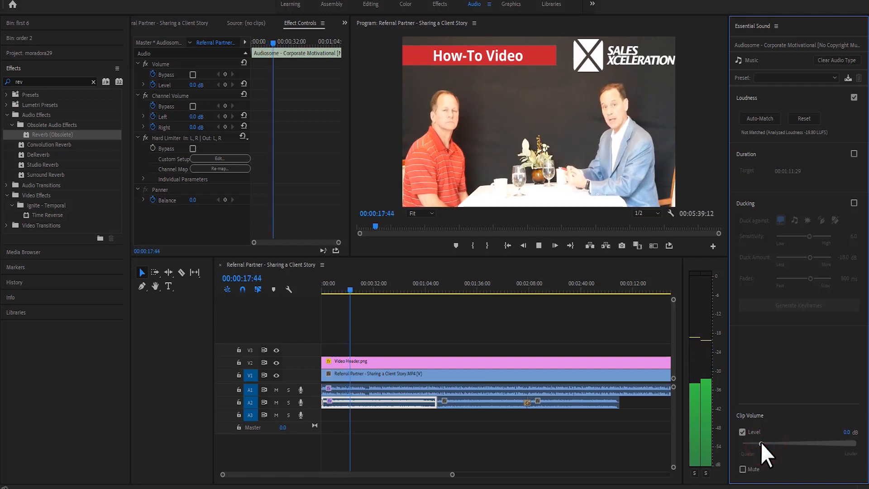
Play the quieter music under the dialogue, and check playback around 00:01:06:09 near the first music cut.
{"action": "key", "text": "space"}
{"action": "key", "text": "space"}
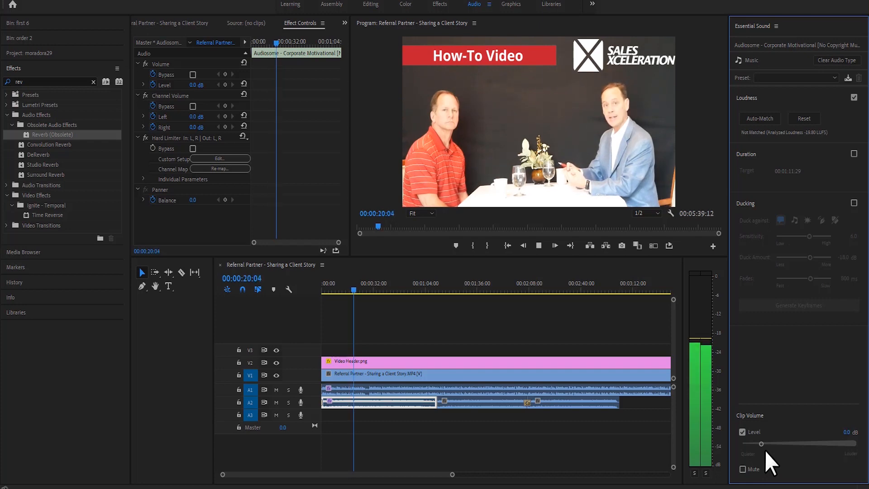
{"action": "key", "text": "space"}
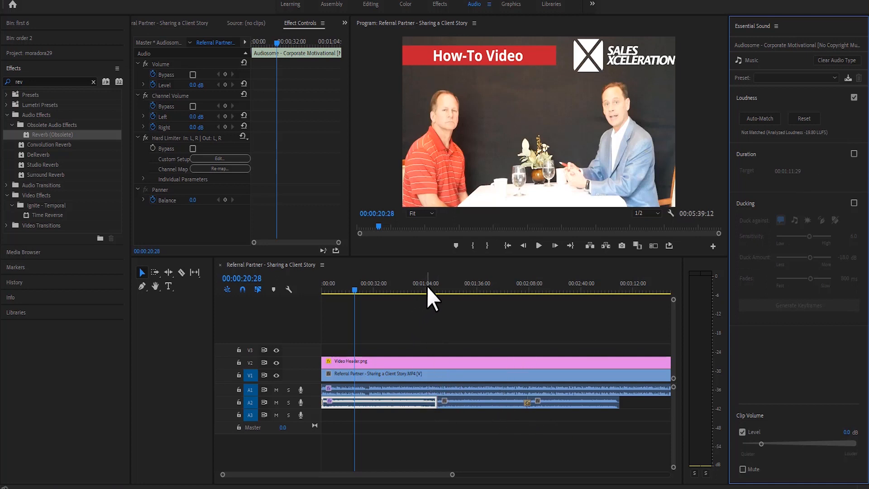
{"action": "left_click_drag", "start_coordinate": [426, 290], "coordinate": [441, 292]}
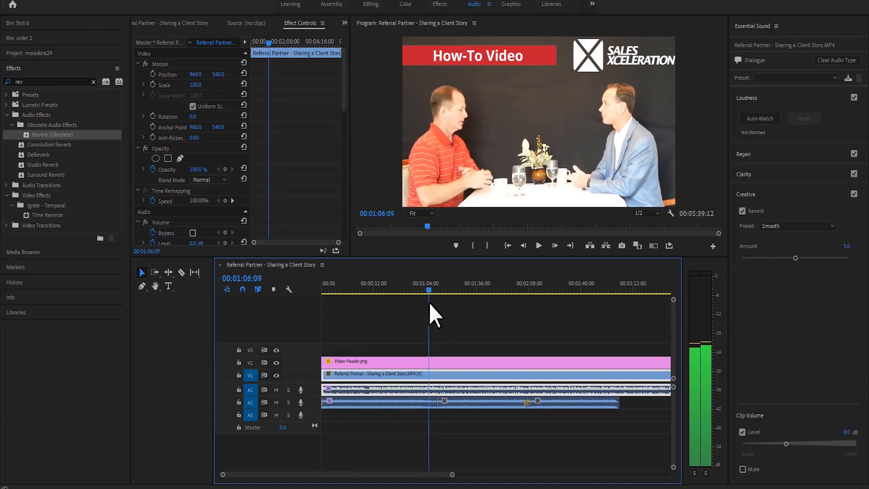
Move the later music clips on A2 further along to open a gap after the first music clip, and place the playhead at 00:01:14:14.
{"action": "left_click_drag", "start_coordinate": [493, 402], "coordinate": [614, 405]}
{"action": "left_click_drag", "start_coordinate": [433, 286], "coordinate": [442, 289]}
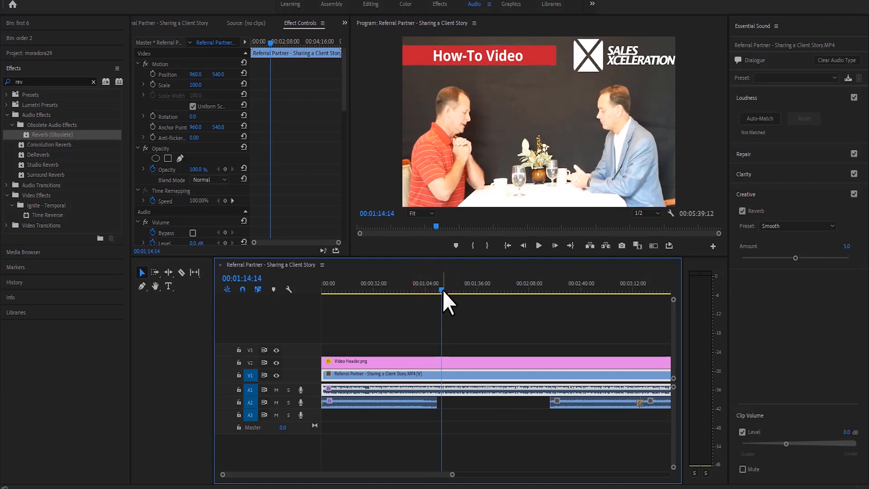
{"action": "left_click", "coordinate": [480, 414]}
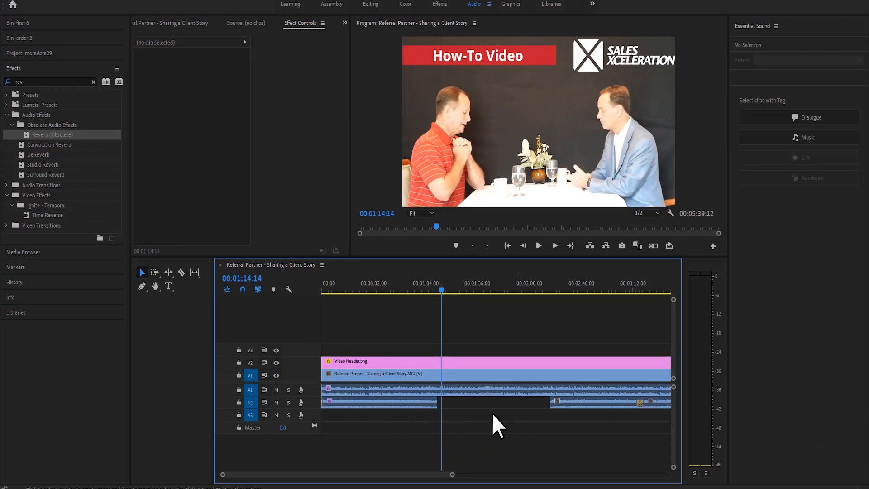
Select the first music clip on A2, clear its Music audio type, and assign it the SFX type.
{"action": "left_click", "coordinate": [423, 403]}
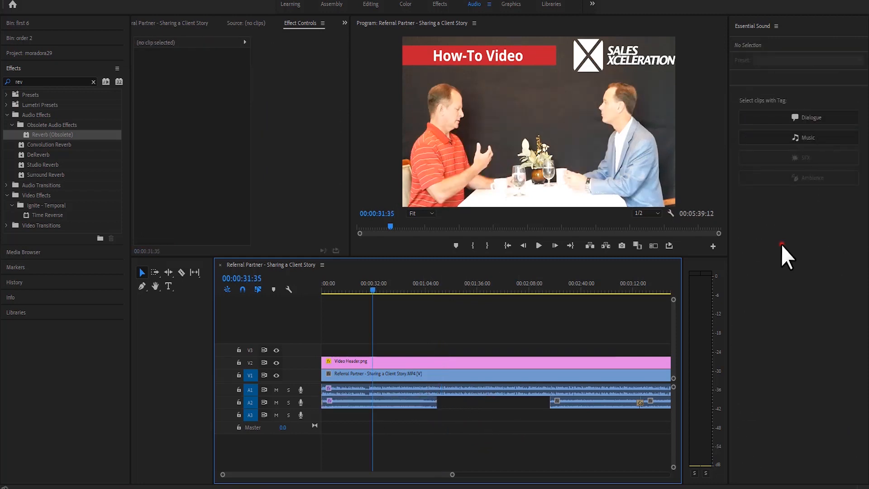
{"action": "left_click", "coordinate": [782, 244]}
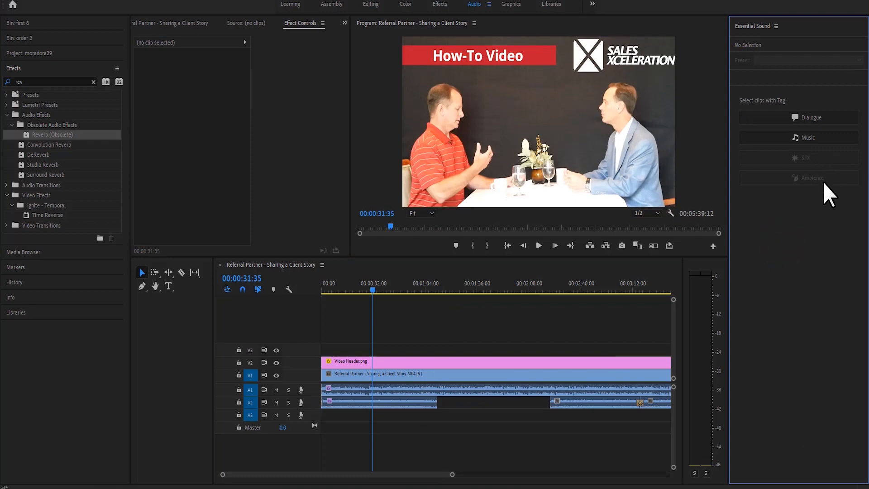
{"action": "left_click", "coordinate": [426, 402]}
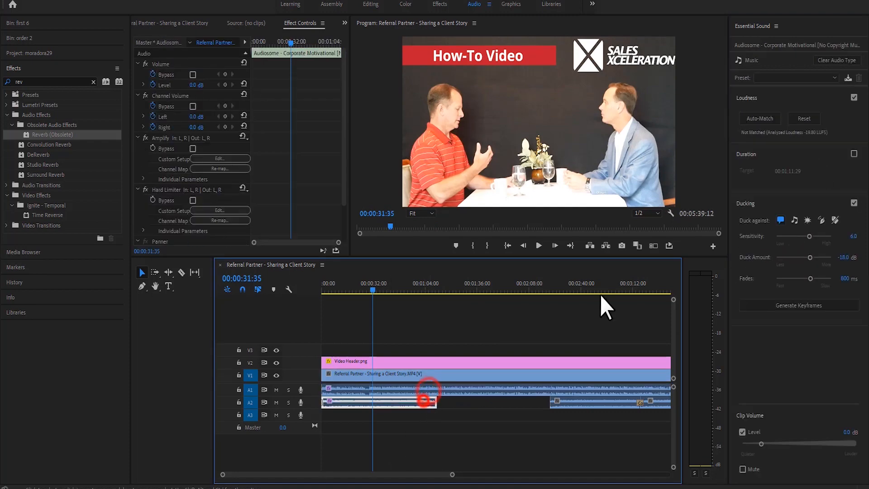
{"action": "left_click", "coordinate": [830, 58]}
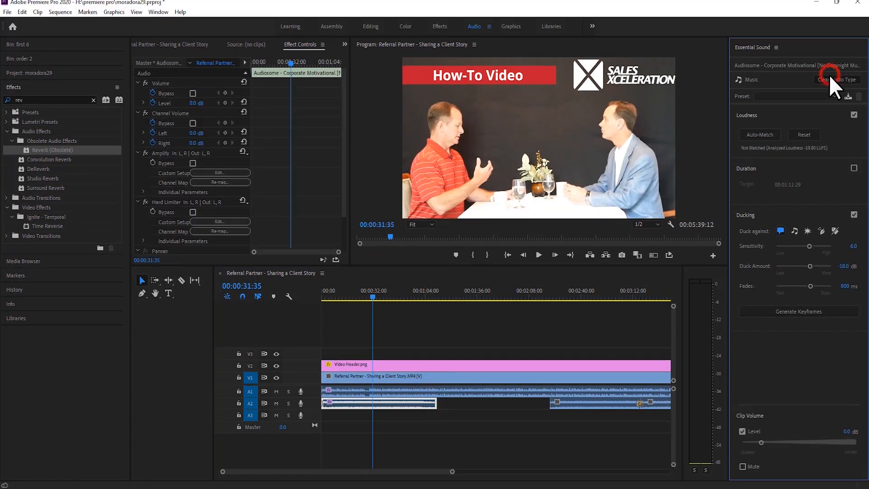
{"action": "left_click", "coordinate": [810, 179]}
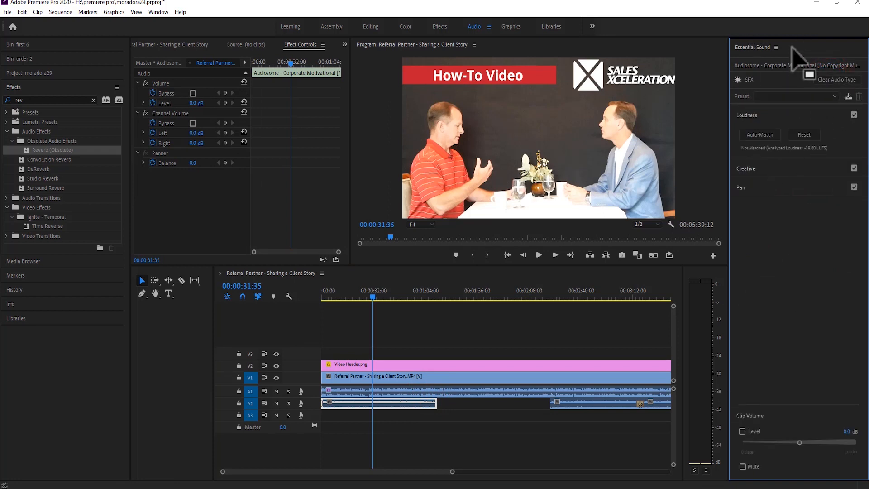
{"action": "left_click", "coordinate": [789, 180]}
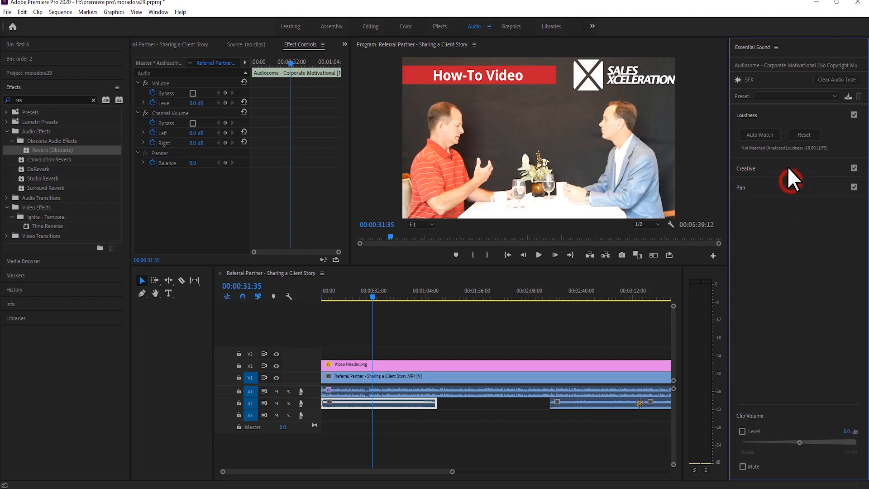